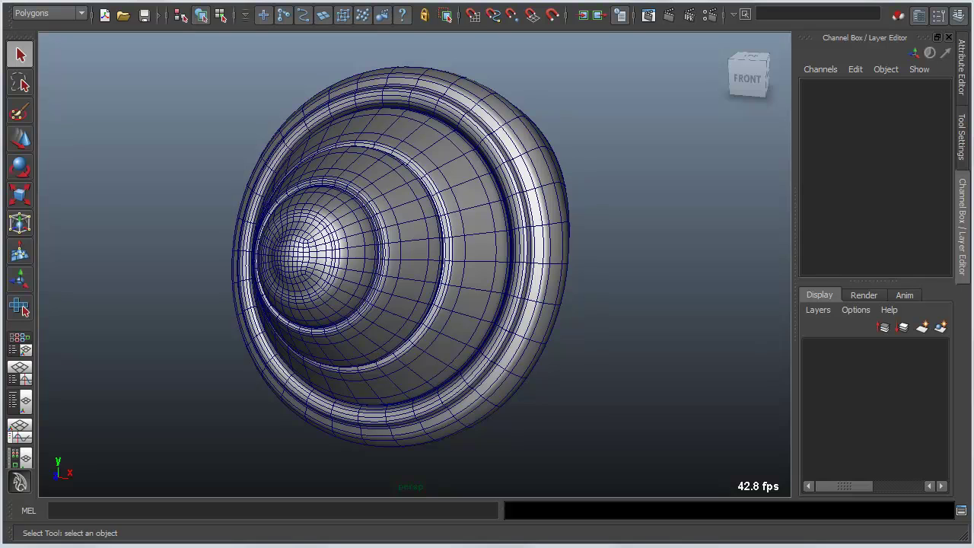
- Open the options of the Auto Unwrap UVs Tool from the Bonus Tools and clear them off the model
alt+middle_drag(411, 259, 404, 255)
alt+drag(405, 255, 391, 254)
alt+middle_drag(391, 254, 398, 259)
alt+drag(398, 260, 389, 260)
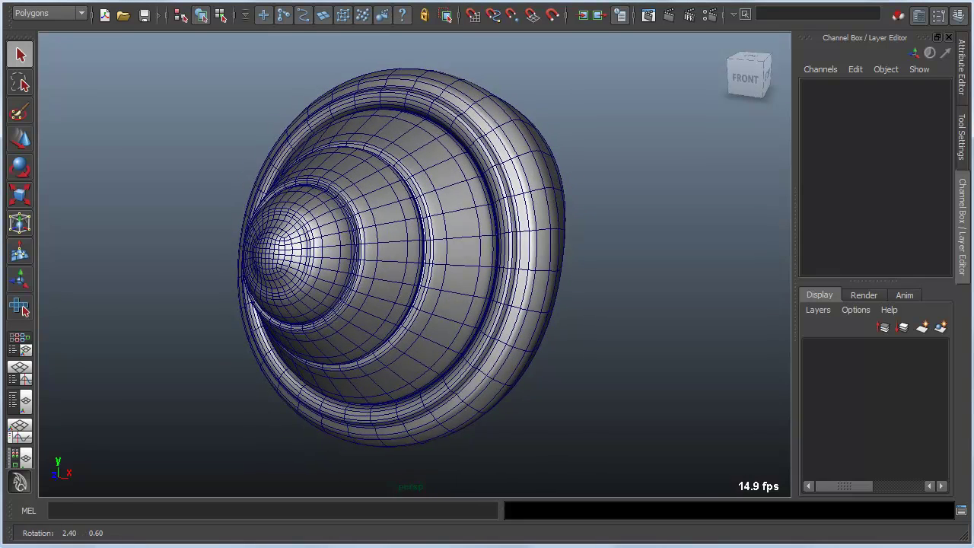
alt+drag(472, 263, 449, 262)
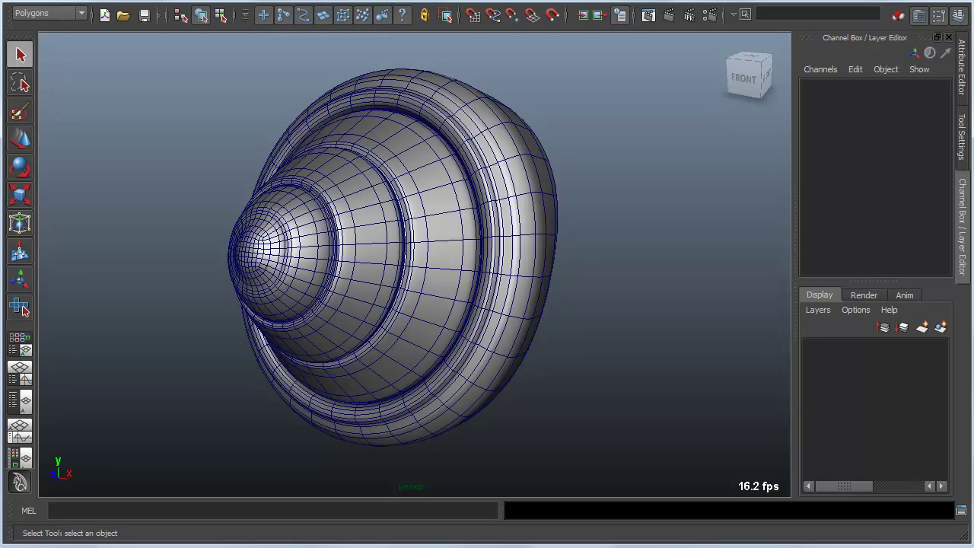
alt+middle_drag(411, 259, 410, 261)
key(space)
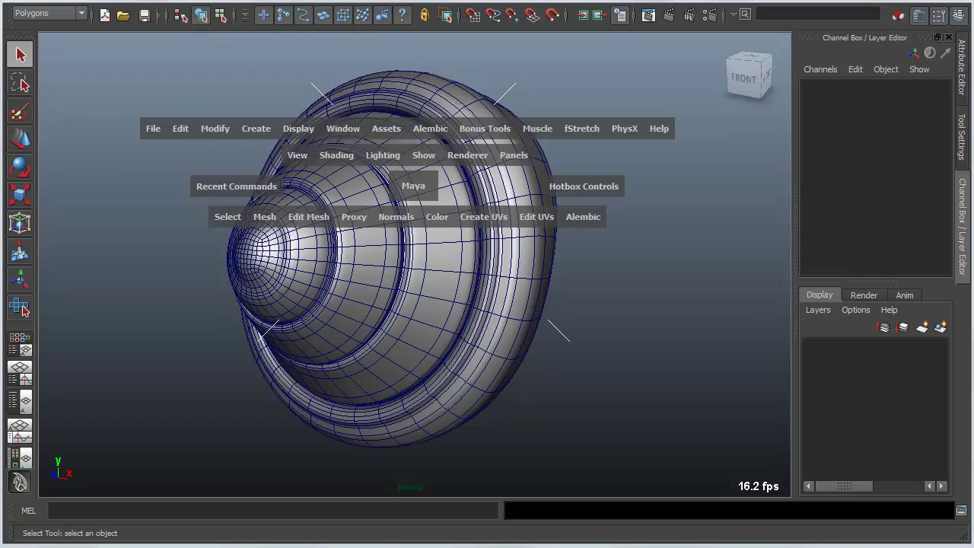
click(485, 128)
mouse_move(491, 258)
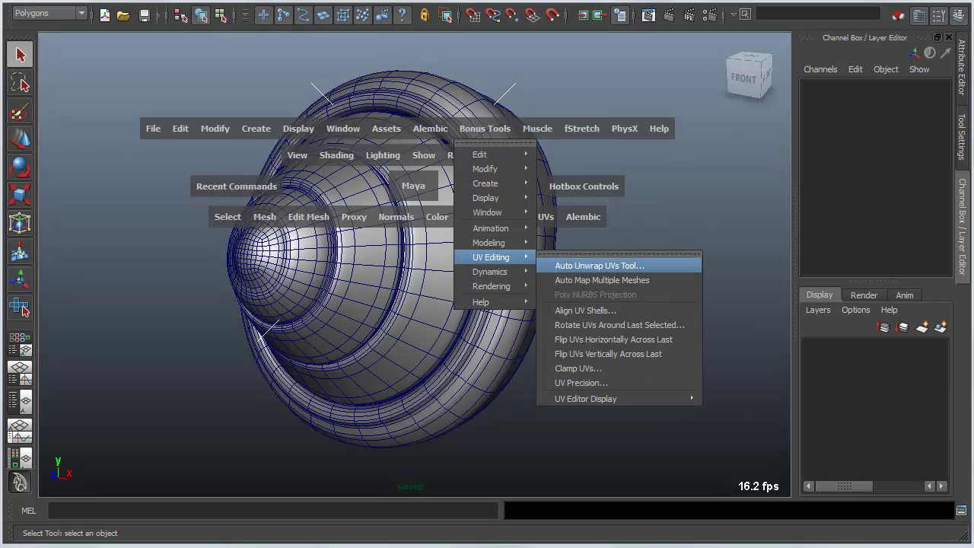
drag(600, 266, 600, 266)
drag(761, 213, 755, 46)
- Start the auto unwrap on the chest plate mesh with the Uniform Face Method and Uniform Fit, and close the tool options
alt+drag(426, 251, 413, 258)
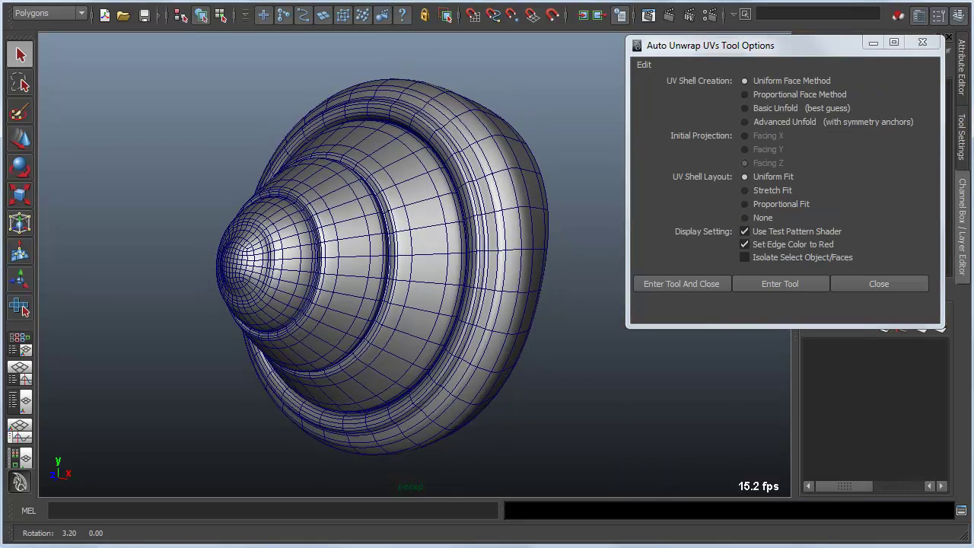
alt+middle_drag(413, 257, 412, 250)
alt+drag(425, 251, 430, 248)
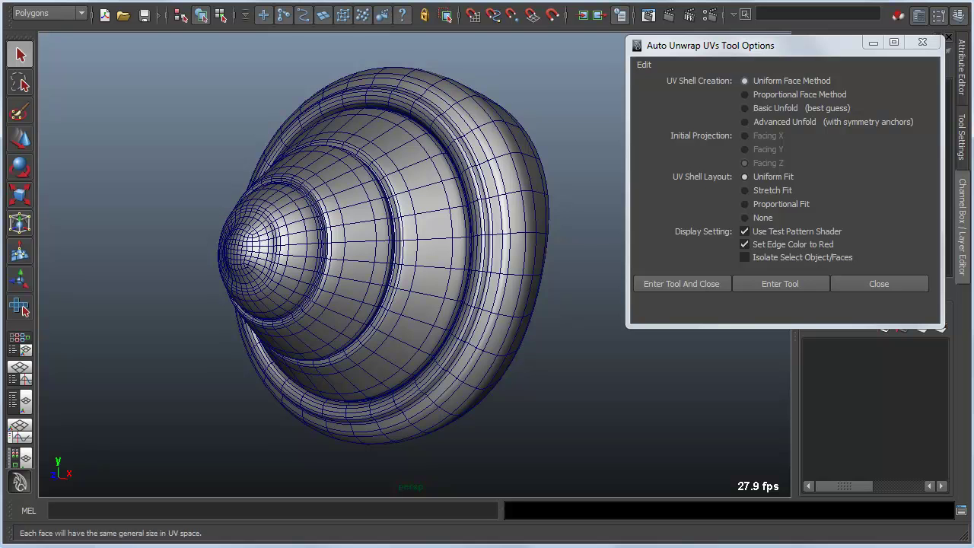
click(681, 284)
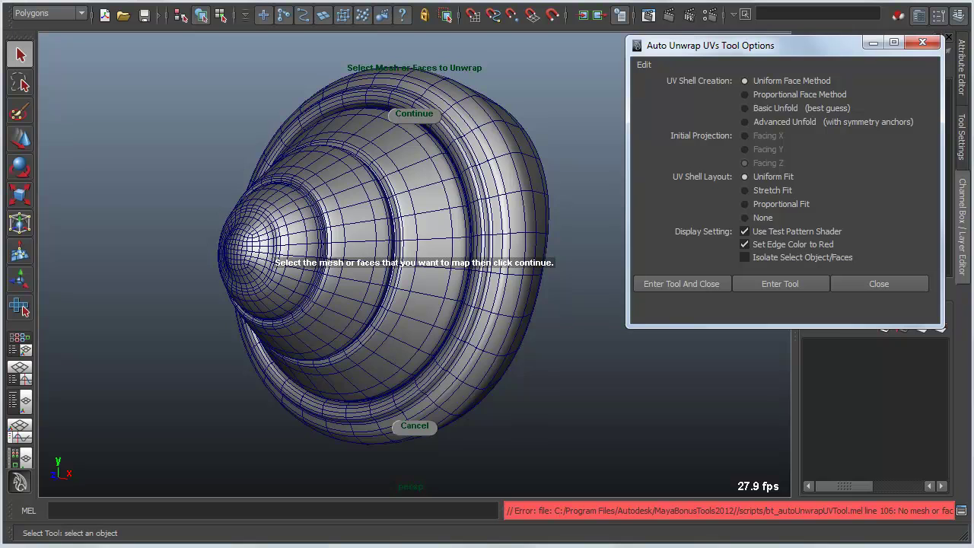
click(442, 228)
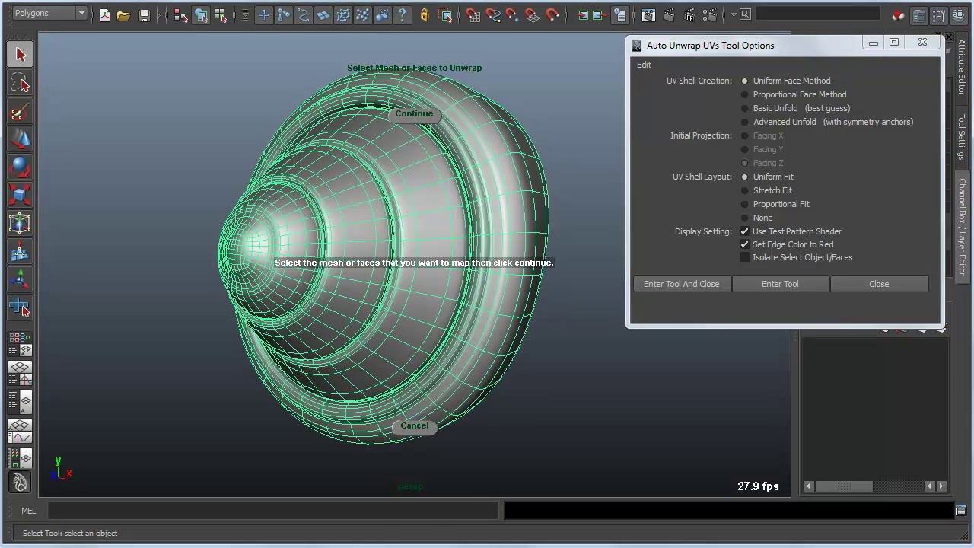
click(414, 115)
click(923, 41)
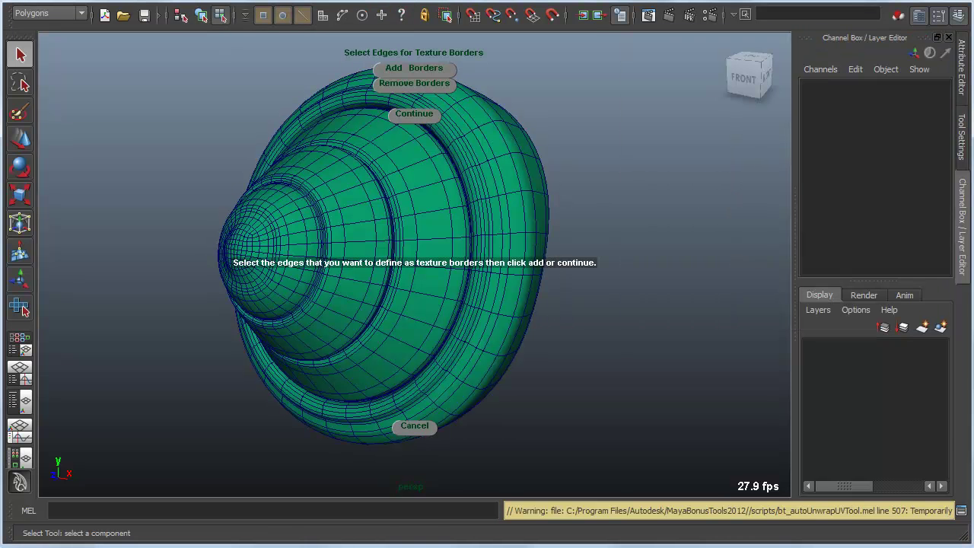
- Recall the saved edge selection that covers the radial seams and the rings around the caps
alt+middle_drag(487, 252, 501, 266)
alt+right_drag(501, 266, 465, 266)
alt+drag(464, 266, 488, 276)
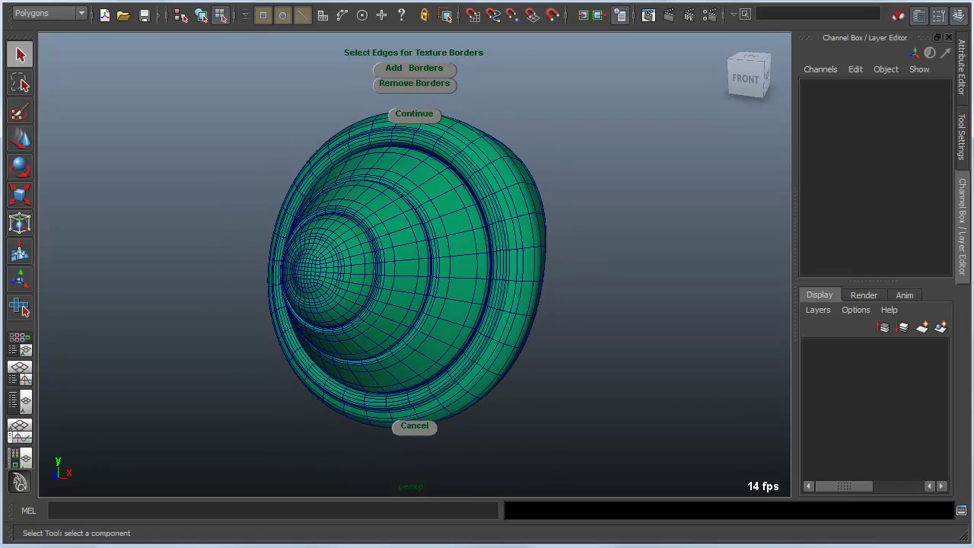
key(space)
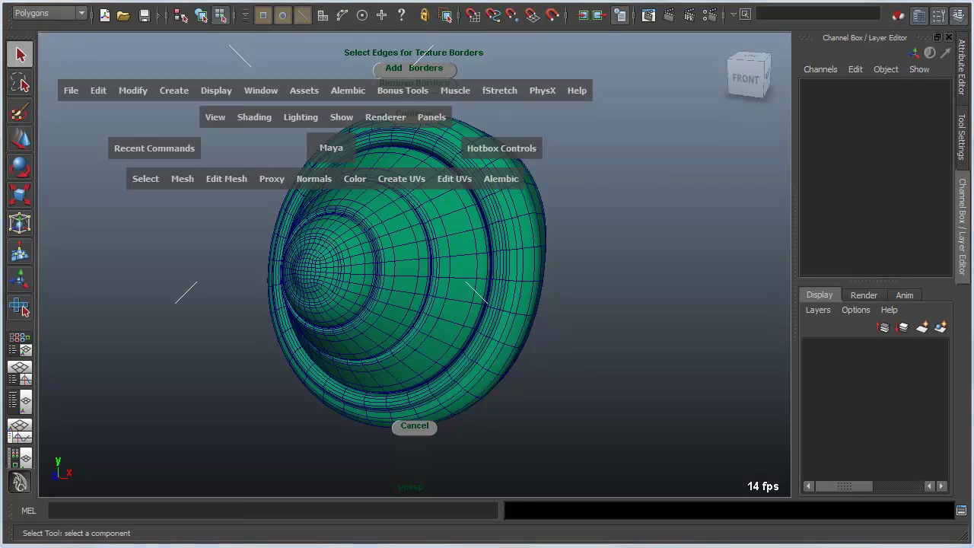
click(99, 90)
click(276, 400)
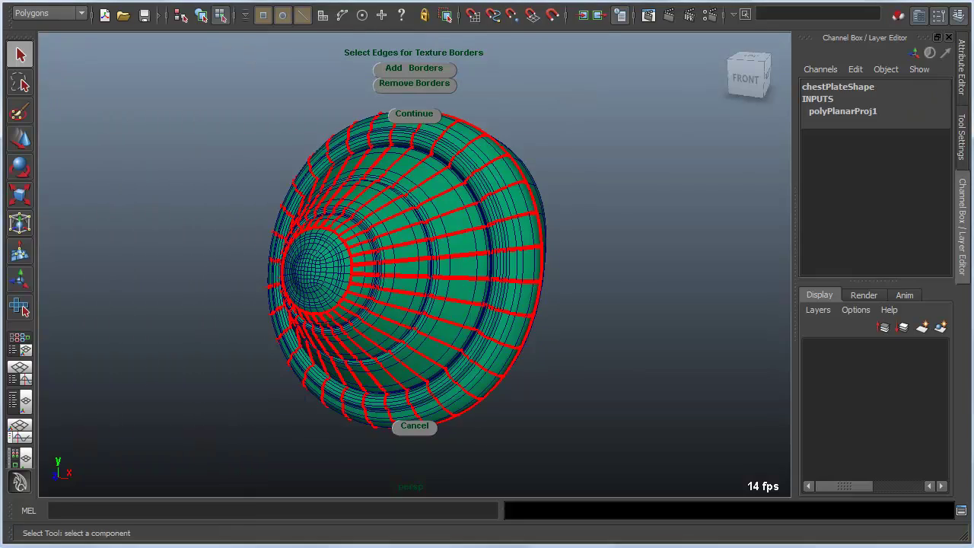
- Add the selected edges as texture borders, unwrap the mesh, and commit the result
alt+drag(499, 282, 403, 307)
alt+drag(365, 267, 331, 269)
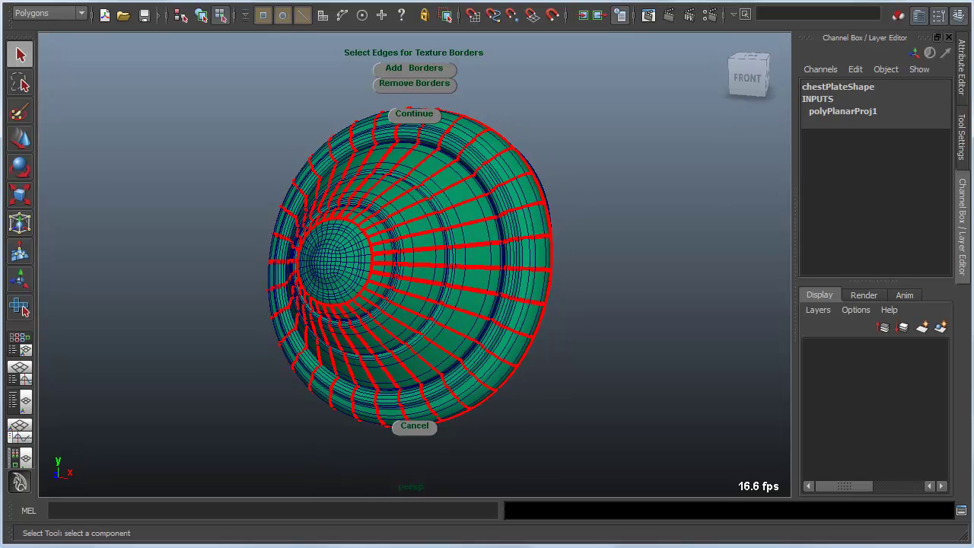
click(414, 67)
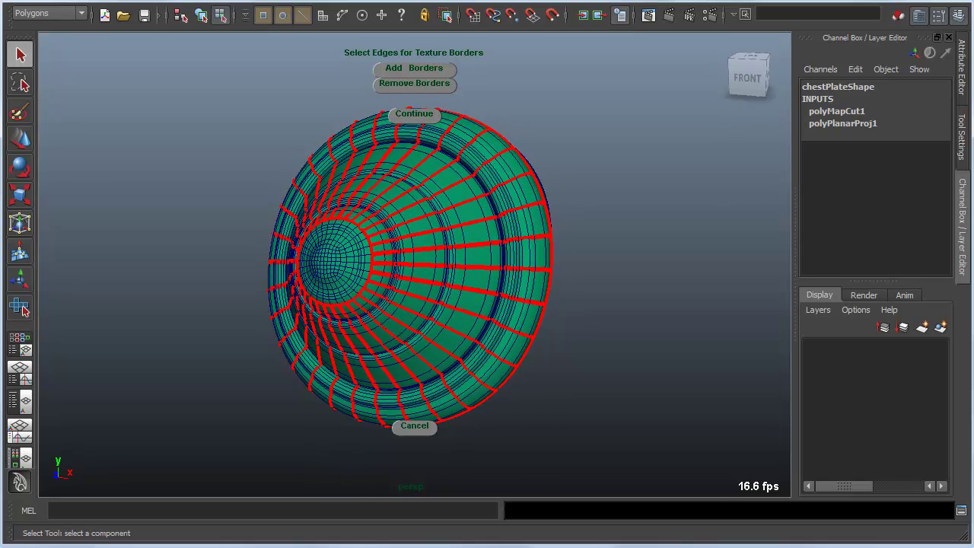
click(414, 114)
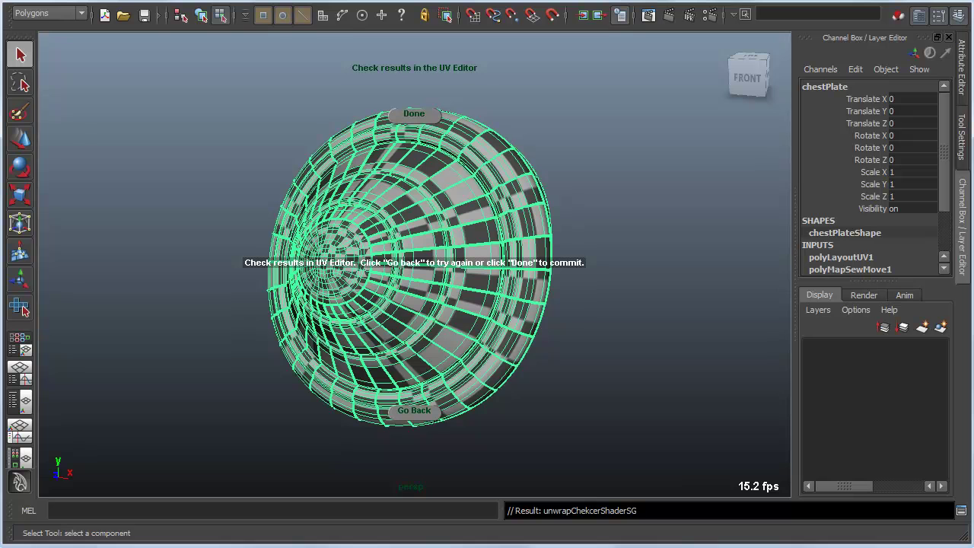
click(414, 113)
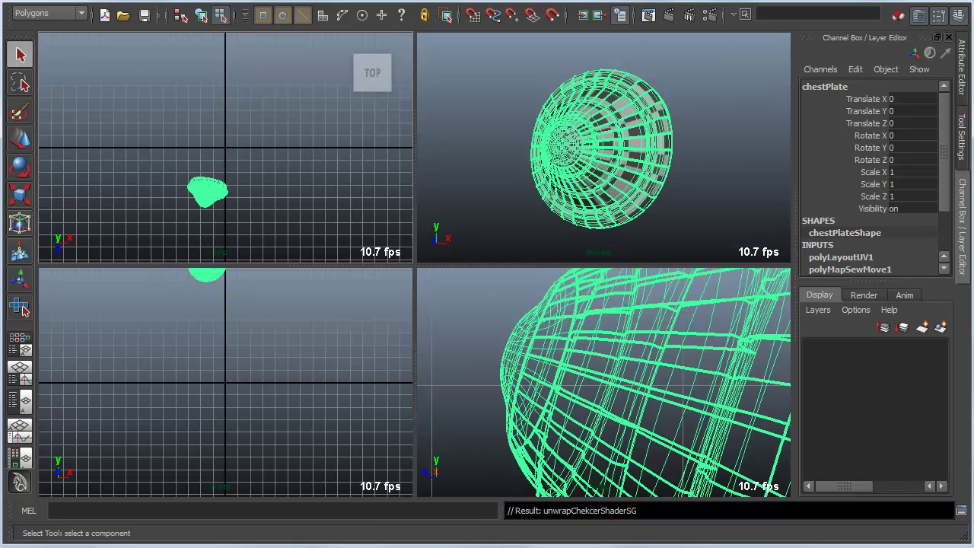
- Split the workspace into two panels with the UV Texture Editor beside the perspective view
key(space)
key(space)
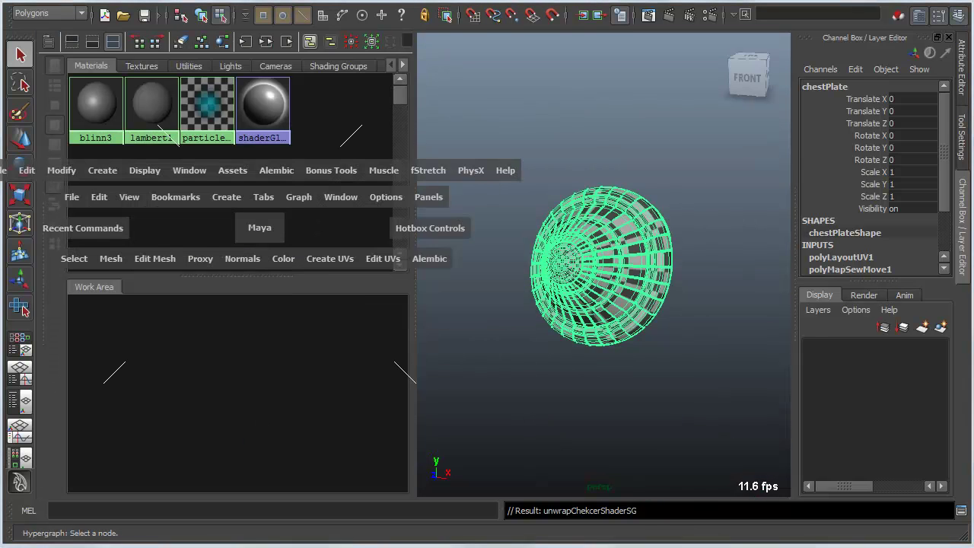
click(428, 198)
mouse_move(438, 275)
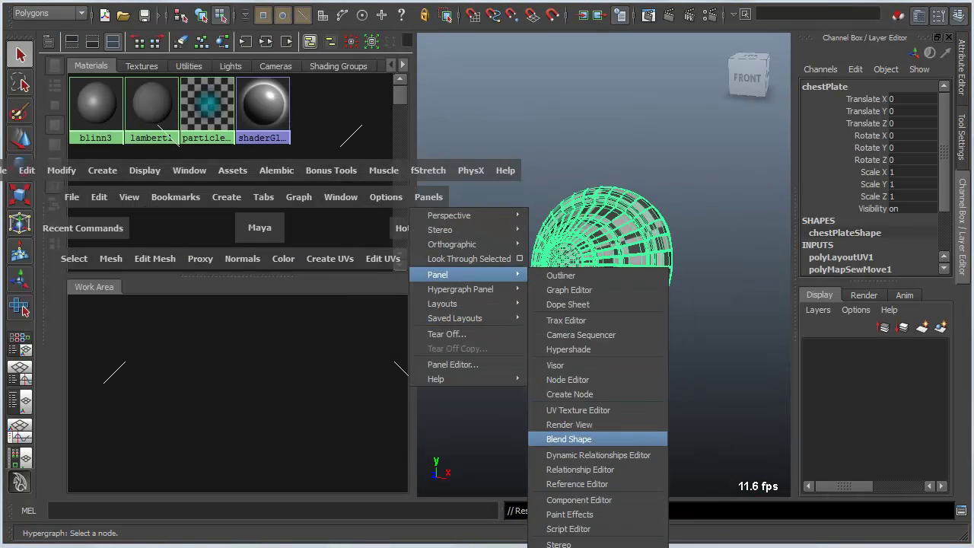
drag(569, 439, 579, 410)
alt+middle_drag(319, 259, 203, 262)
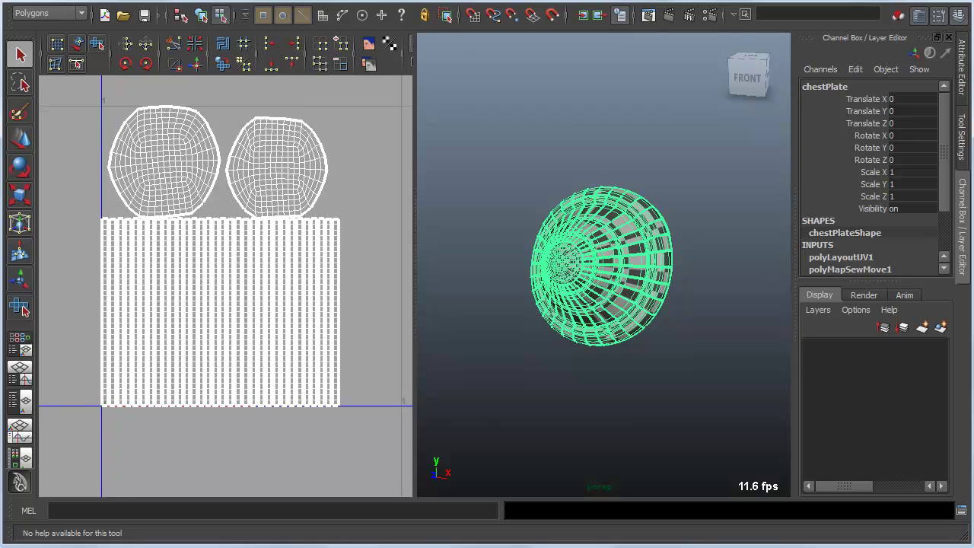
- Select the faces of the last vertical strip shell and examine the checker pattern on the matching part of the model
key(f)
alt+drag(609, 266, 552, 266)
alt+right_drag(552, 266, 608, 270)
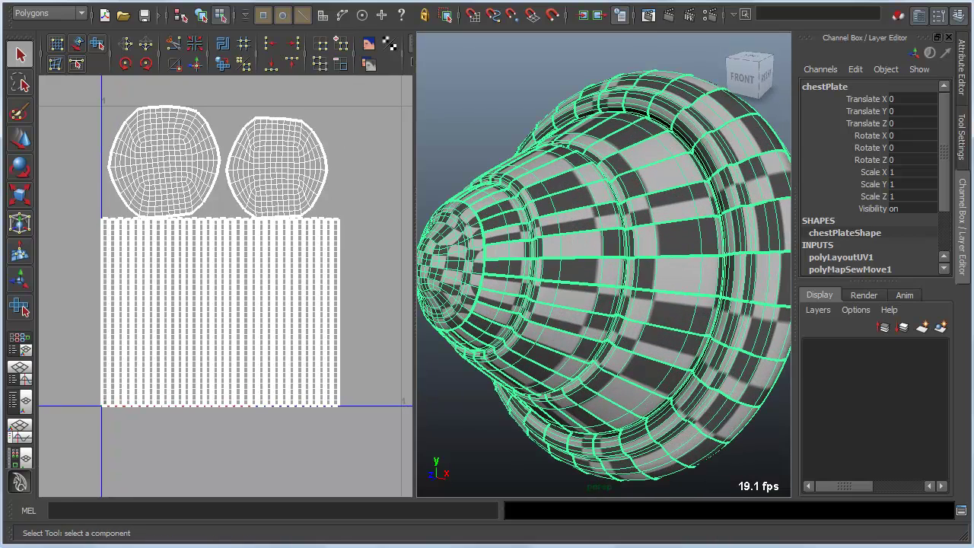
right_drag(296, 294, 297, 408)
drag(363, 203, 334, 420)
alt+drag(578, 304, 584, 283)
alt+drag(632, 263, 643, 258)
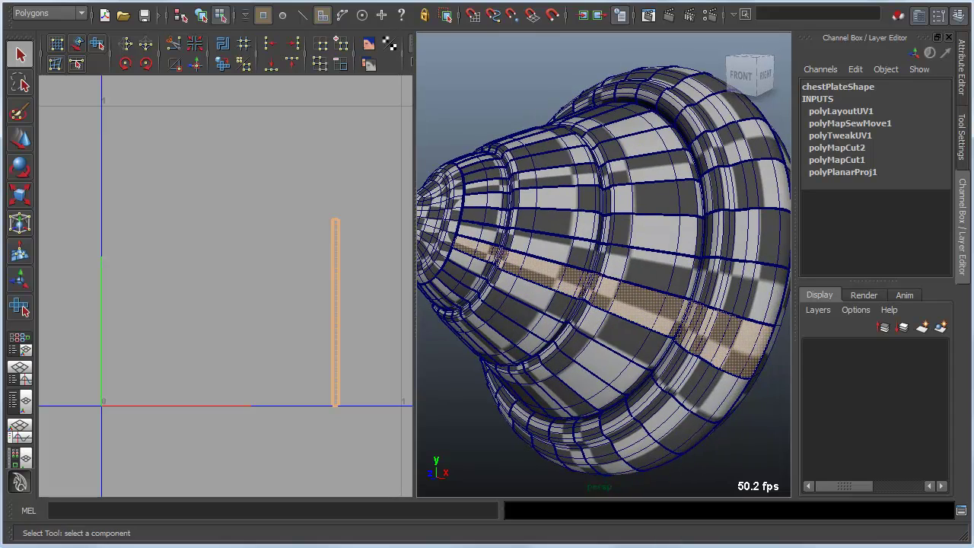
alt+right_drag(586, 281, 625, 281)
alt+drag(626, 281, 632, 262)
alt+middle_drag(632, 263, 647, 257)
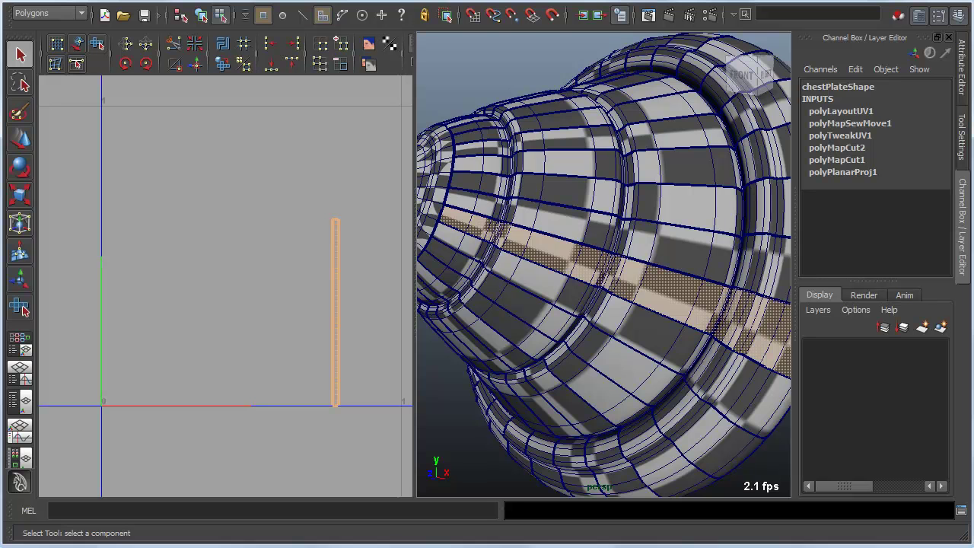
alt+right_drag(647, 257, 653, 226)
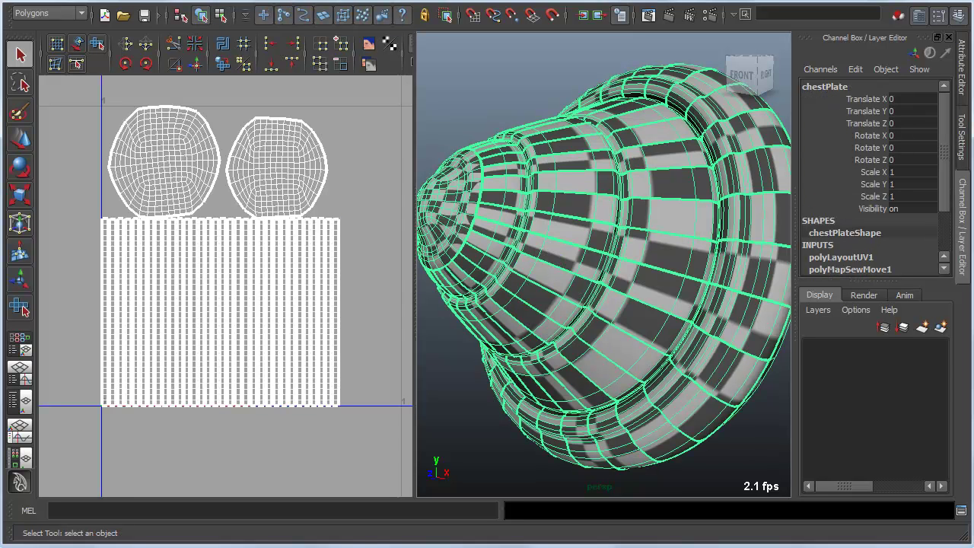
- Select the UVs of the two round cap shells, scale them down, and place them clear above the strips
right_drag(222, 165, 290, 217)
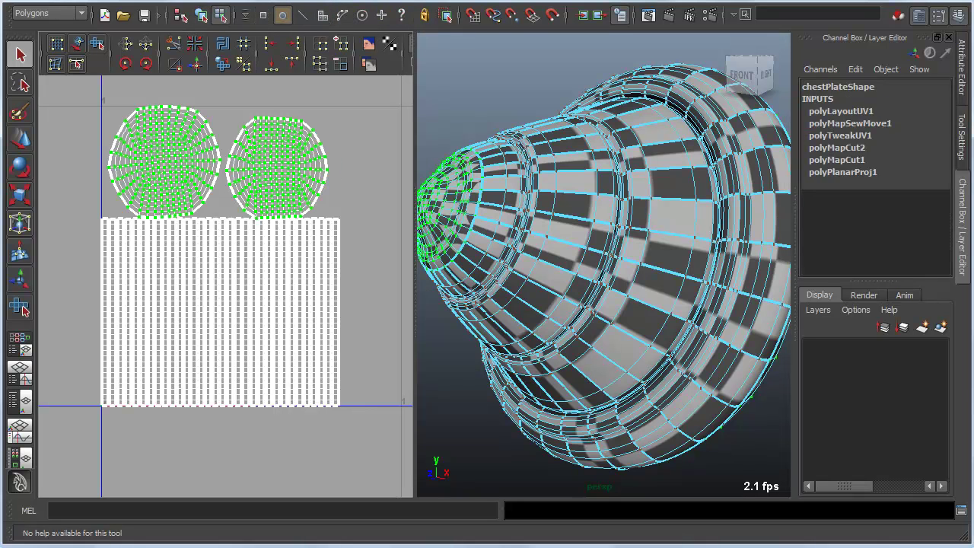
key(w)
mouse_move(218, 163)
mouse_down()
mouse_move(218, 138)
mouse_move(174, 138)
mouse_move(211, 152)
mouse_up()
key(r)
key(w)
- Open the Align UV Shells tool from the Bonus Tools and place its window clear of the model
key(space)
click(529, 64)
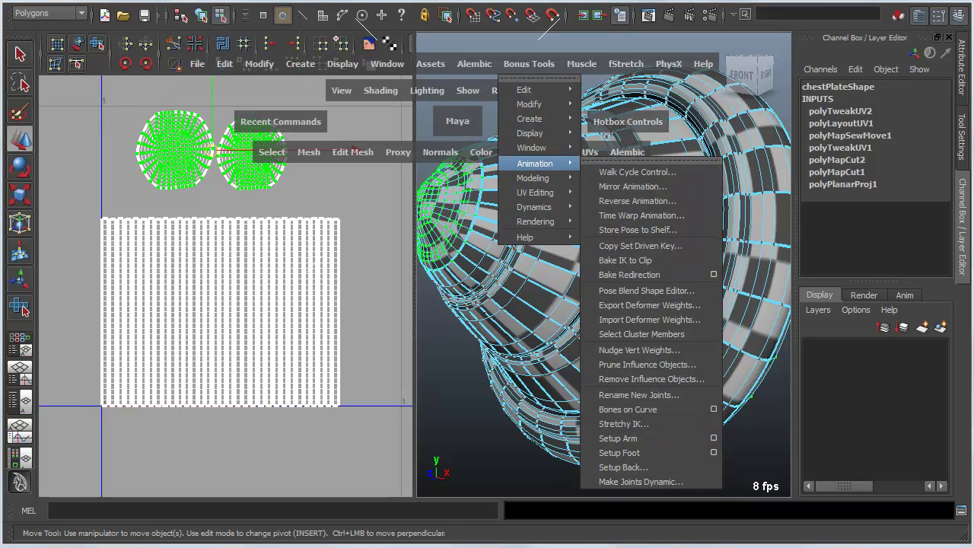
mouse_move(535, 192)
click(630, 246)
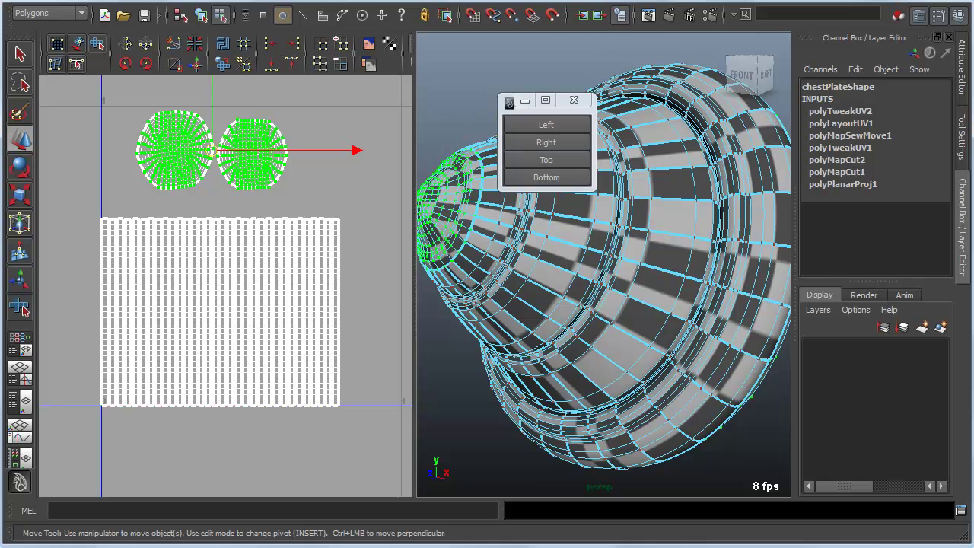
drag(543, 107, 465, 46)
- Select the upper UVs of the vertical strip shells, trim the selection on the model, and align those shells to the left
alt+right_drag(226, 286, 243, 287)
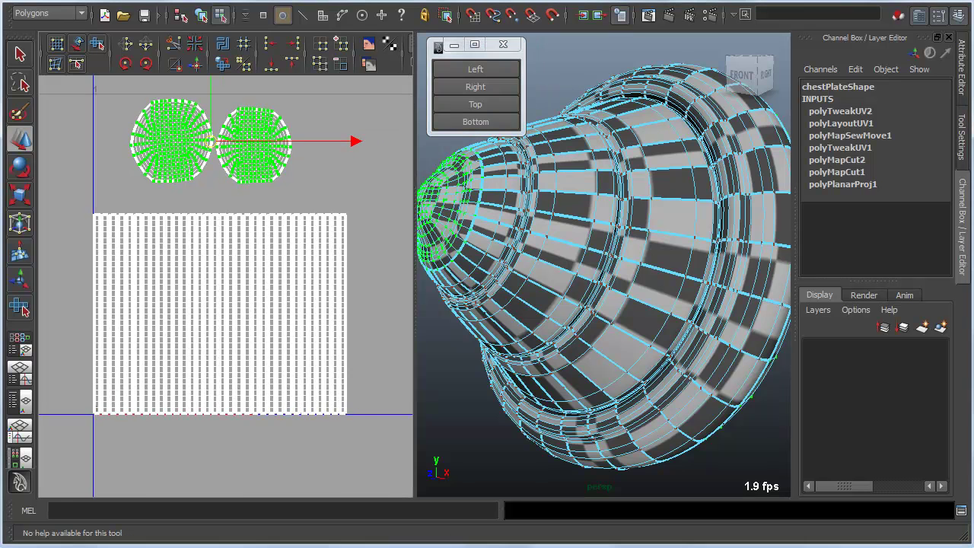
alt+middle_drag(243, 286, 258, 286)
alt+right_drag(259, 286, 276, 287)
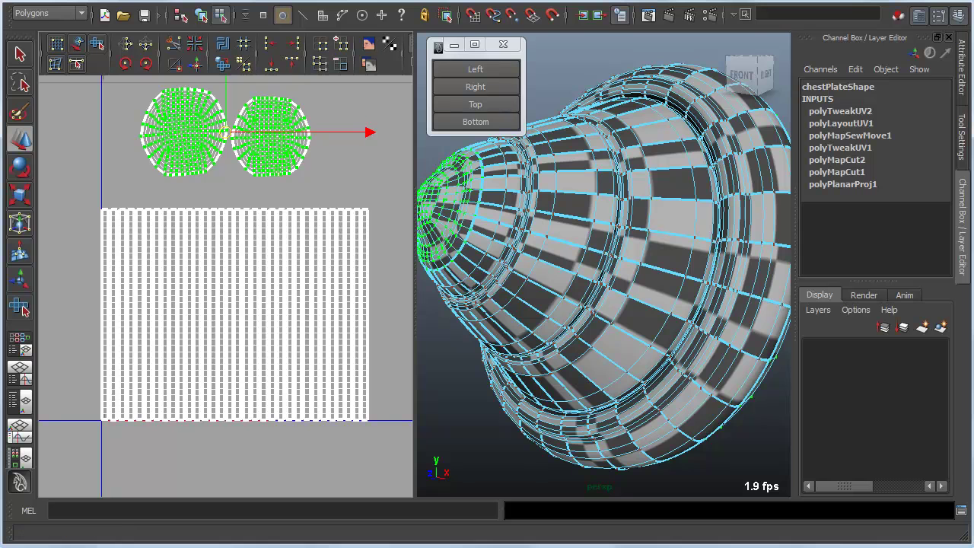
drag(72, 192, 390, 212)
scroll(603, 265, down, 4)
alt+drag(624, 266, 548, 269)
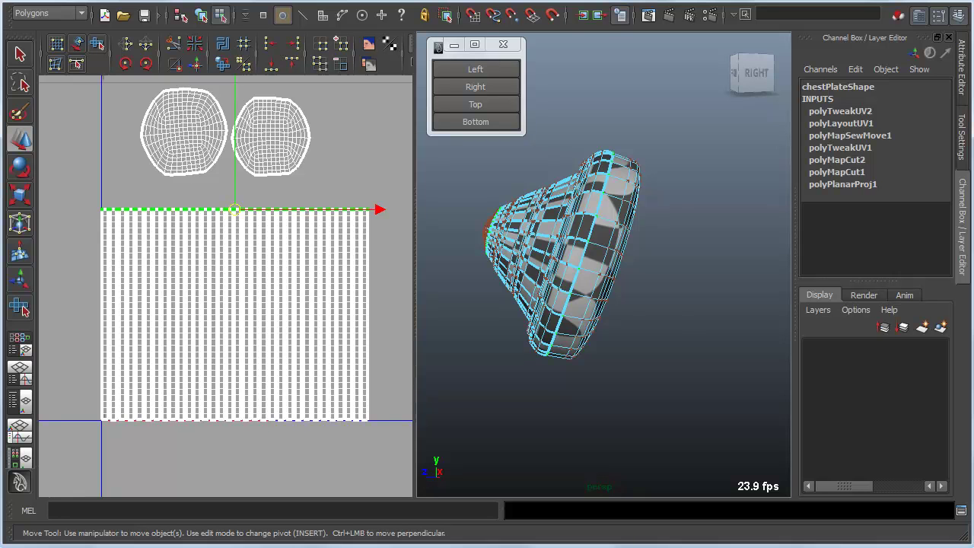
ctrl+drag(547, 139, 685, 411)
alt+middle_drag(624, 319, 673, 309)
alt+drag(673, 310, 666, 307)
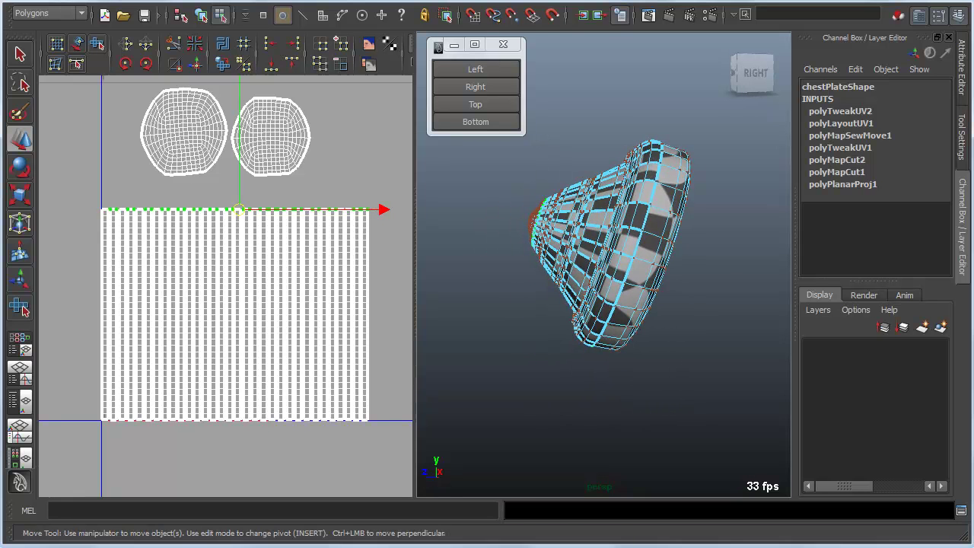
click(476, 69)
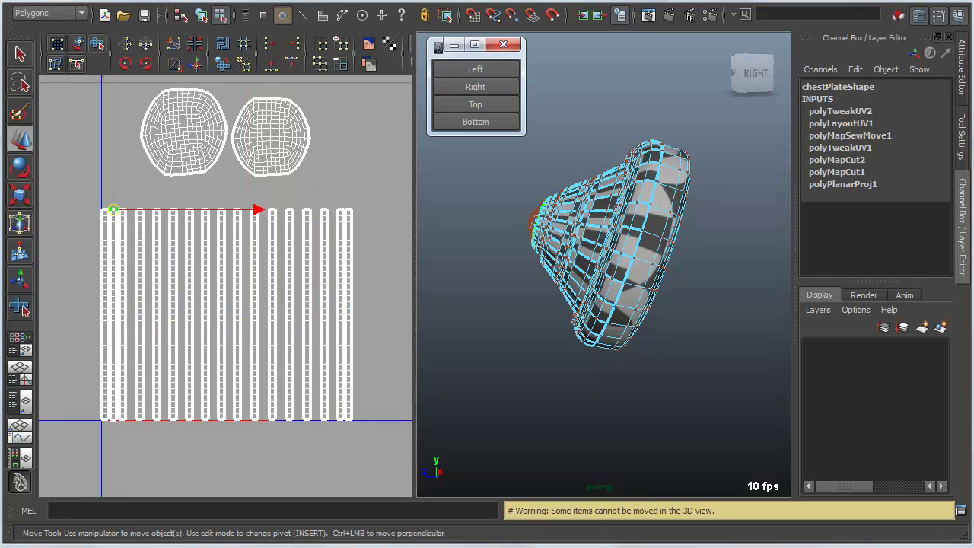
- Select the upper UVs of the strips still spread out and align their shells to the left
alt+middle_drag(221, 266, 279, 279)
alt+right_drag(279, 280, 343, 282)
alt+middle_drag(342, 281, 237, 282)
scroll(383, 286, down, 3)
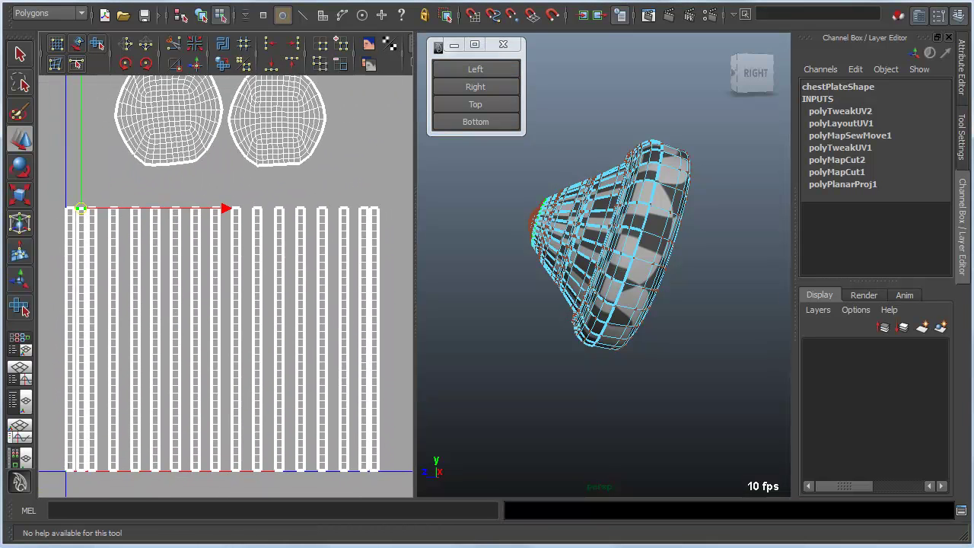
drag(55, 189, 390, 215)
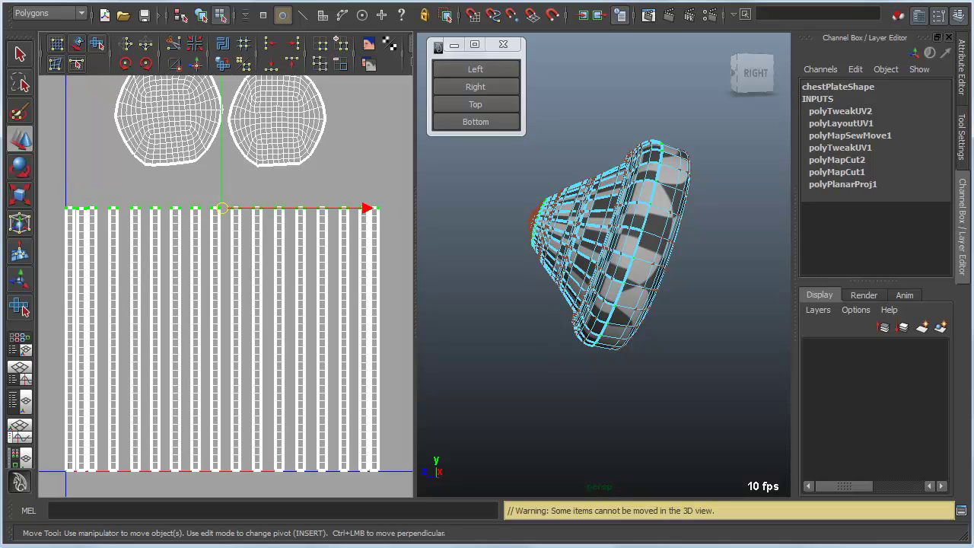
scroll(365, 228, up, 1)
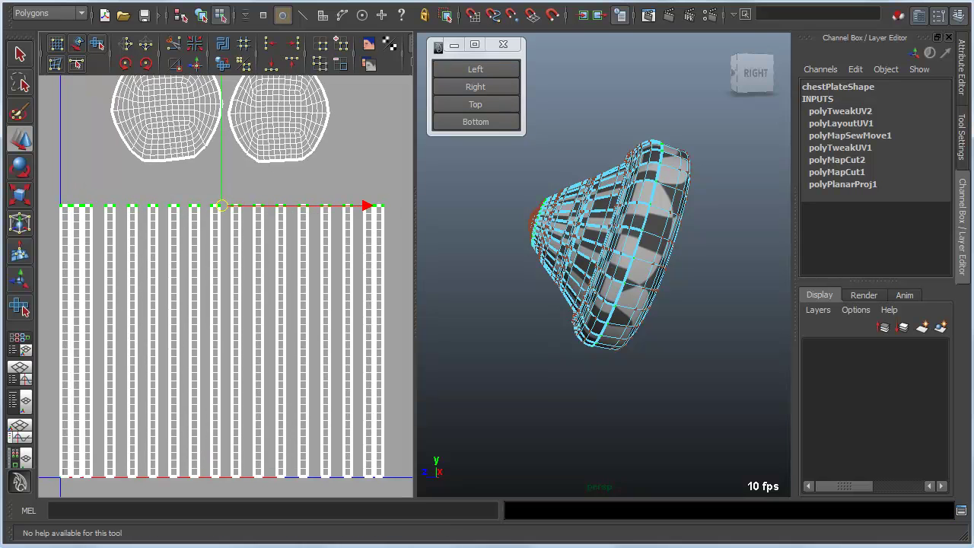
click(476, 69)
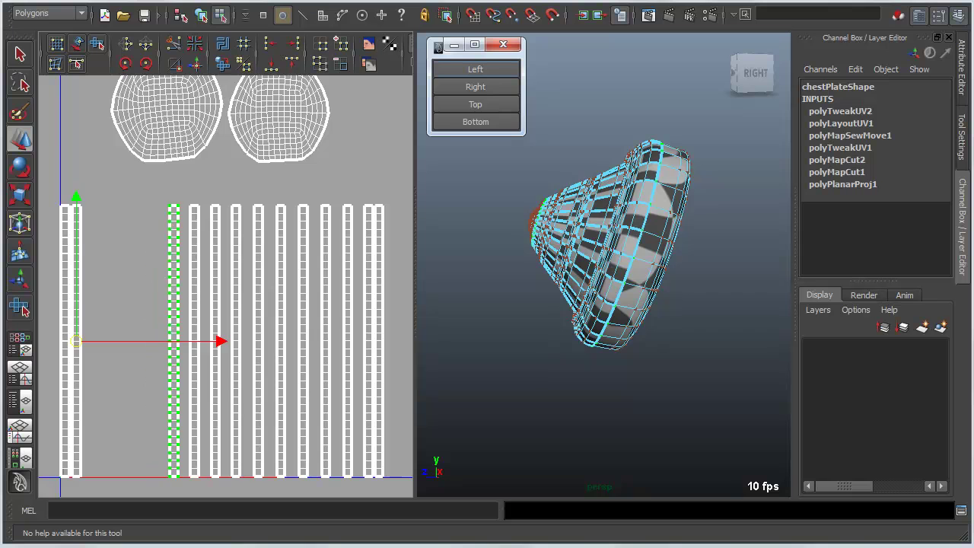
- Align the strip shells still spread out to the left so that all vertical strips are stacked
key(ctrl+z)
key(ctrl+z)
key(ctrl+z)
key(ctrl+z)
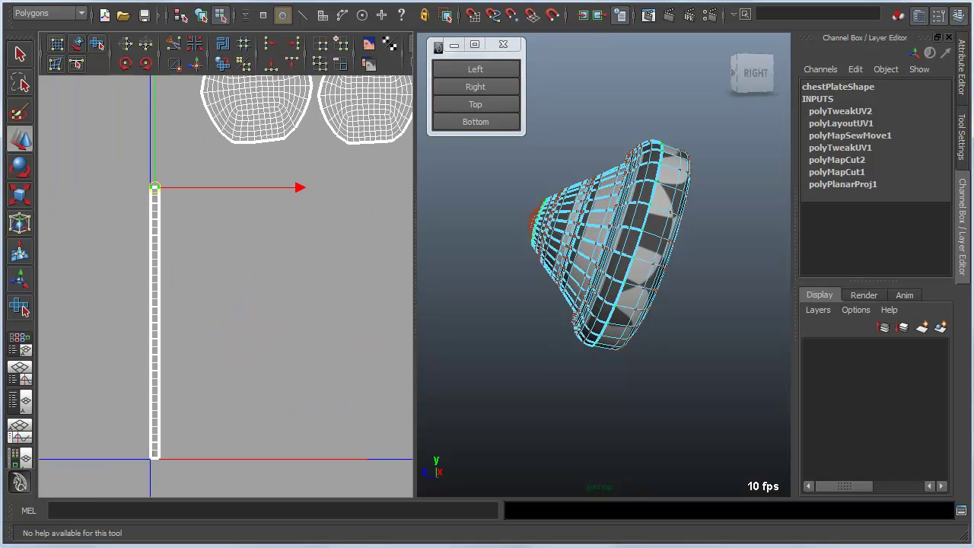
- Select all faces of the stacked strip shells and examine which parts of the chest plate they cover
key(F11)
drag(108, 158, 195, 468)
alt+drag(564, 304, 648, 303)
alt+right_drag(572, 300, 637, 295)
alt+middle_drag(572, 285, 542, 299)
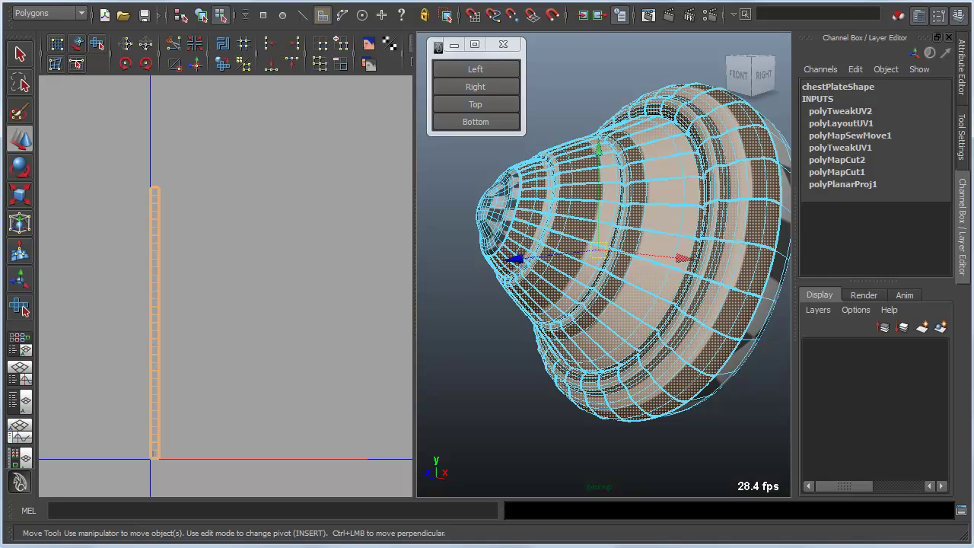
key(ctrl+z)
key(ctrl+z)
key(ctrl+z)
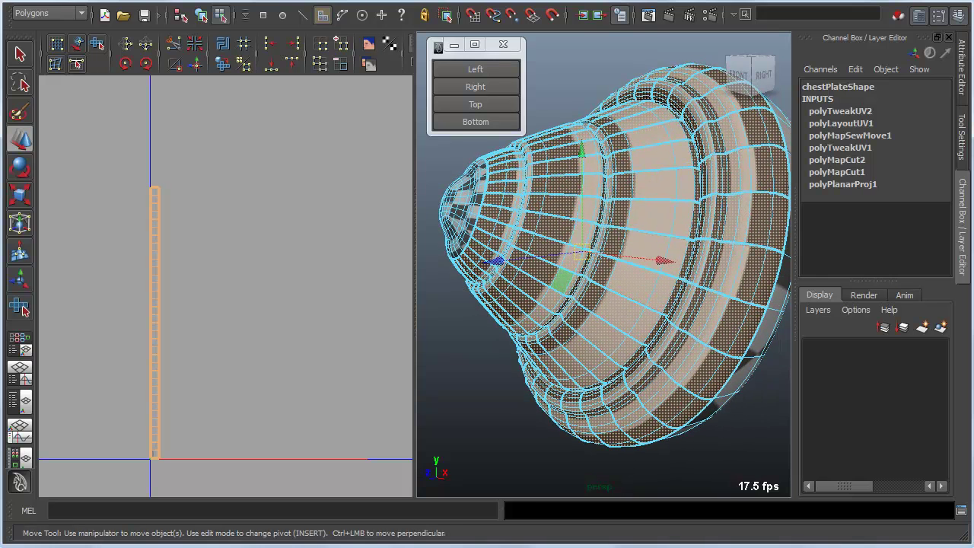
- Select a ring of faces on the chest plate's wide band and examine where those faces sit in the UV stack
key(ctrl+z)
key(ctrl+z)
key(ctrl+z)
key(ctrl+z)
key(ctrl+z)
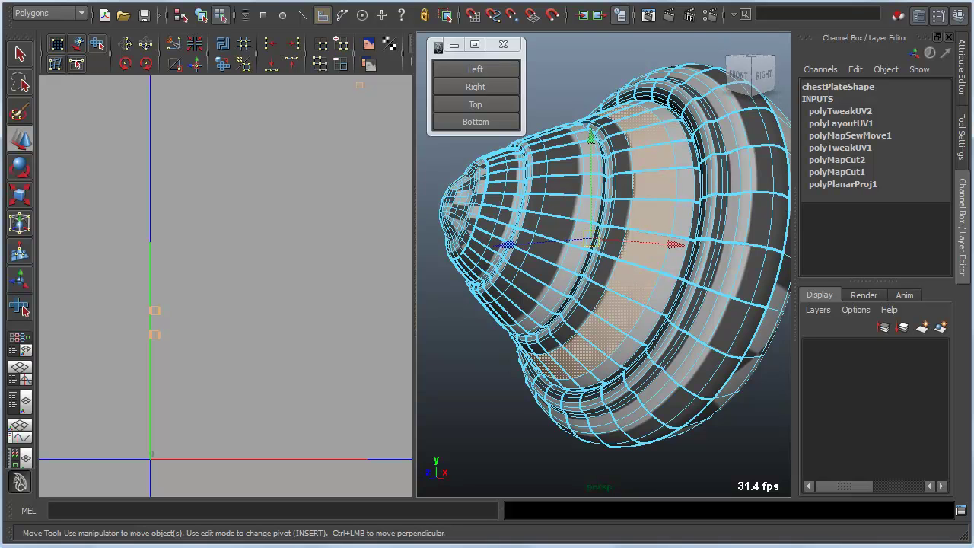
key(ctrl+z)
key(ctrl+z)
key(ctrl+z)
key(ctrl+z)
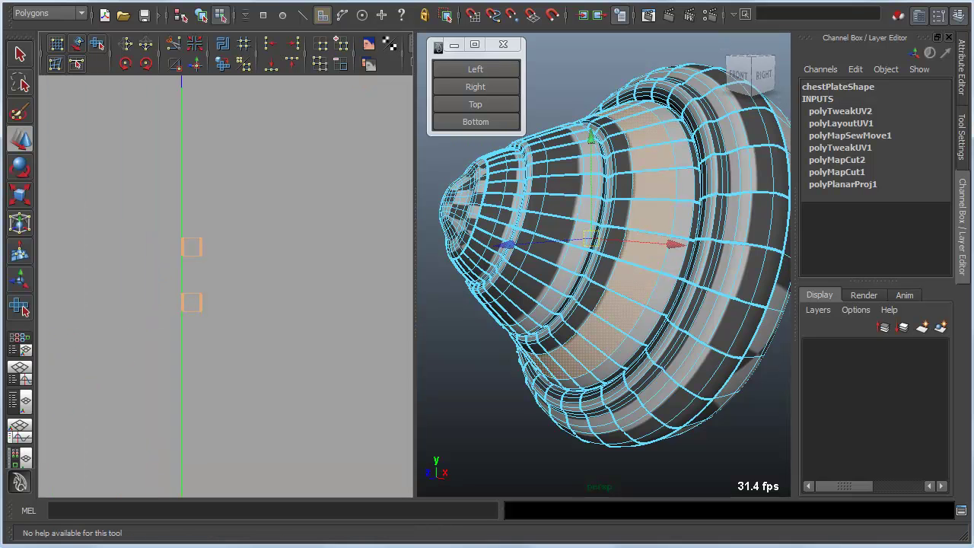
- Select the upside-down strip shells, rotate them 180 degrees in 45-degree increments, and align them to the left again
click(236, 278)
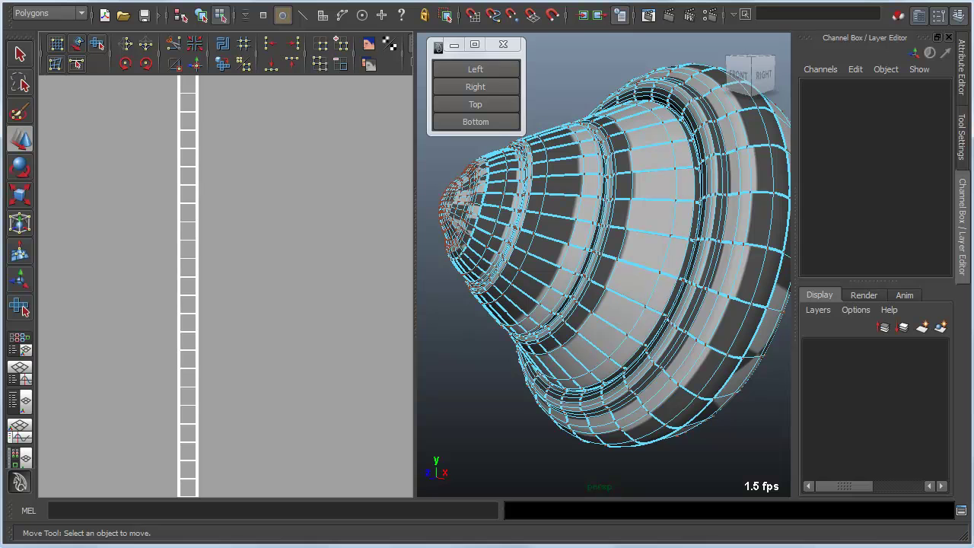
drag(172, 288, 186, 302)
ctrl+right_drag(186, 328, 248, 274)
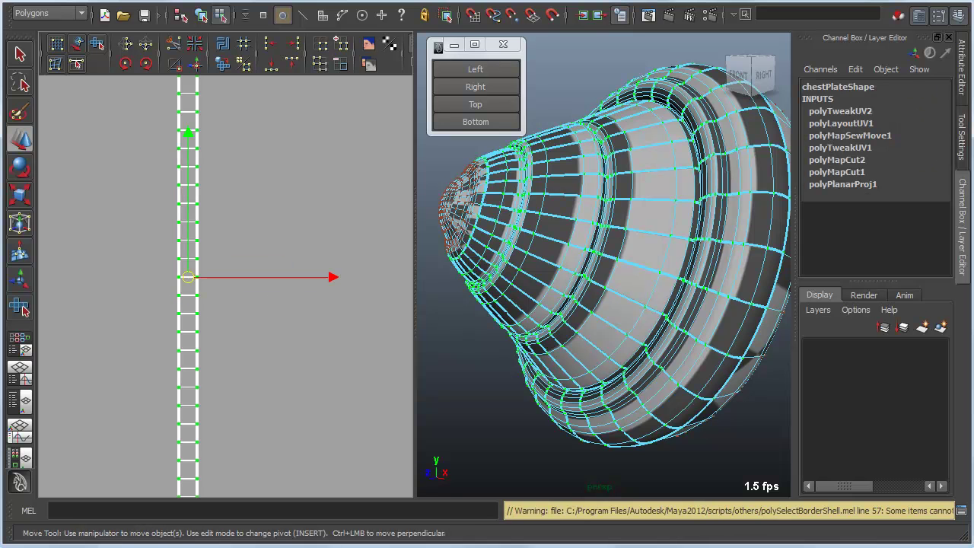
click(126, 63)
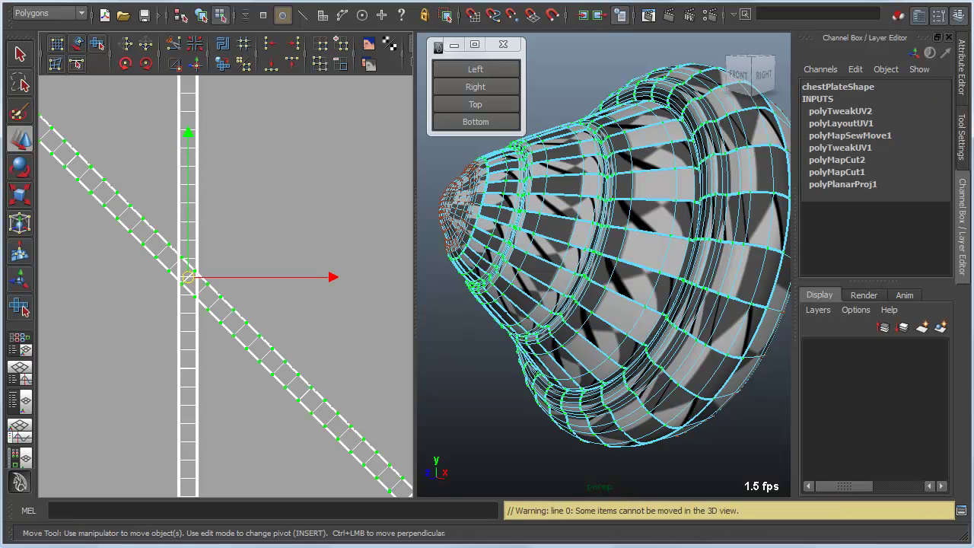
click(125, 64)
click(125, 64)
click(125, 64)
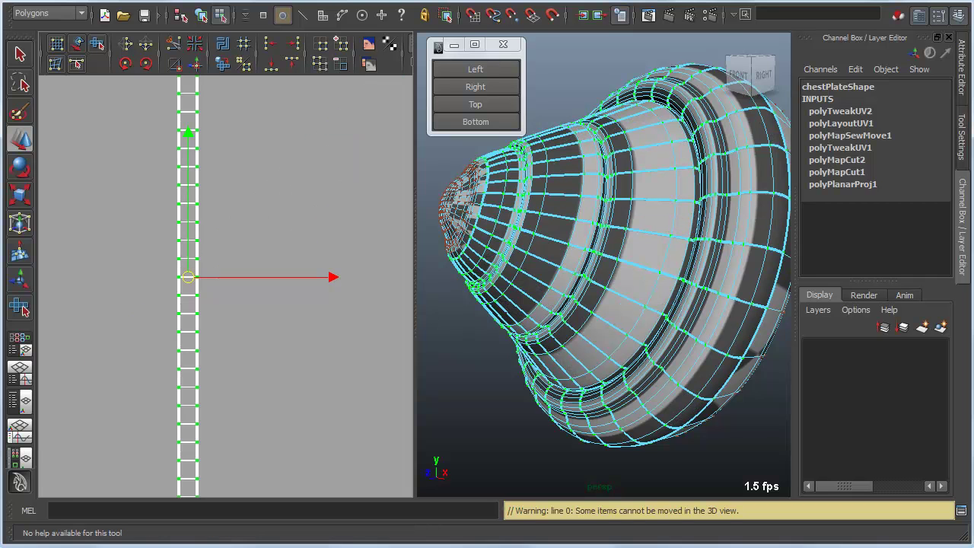
click(476, 70)
- Select faces on the wide band and the ring of the next inner band to check that their UVs coincide in the stack
key(F11)
click(634, 284)
click(644, 251)
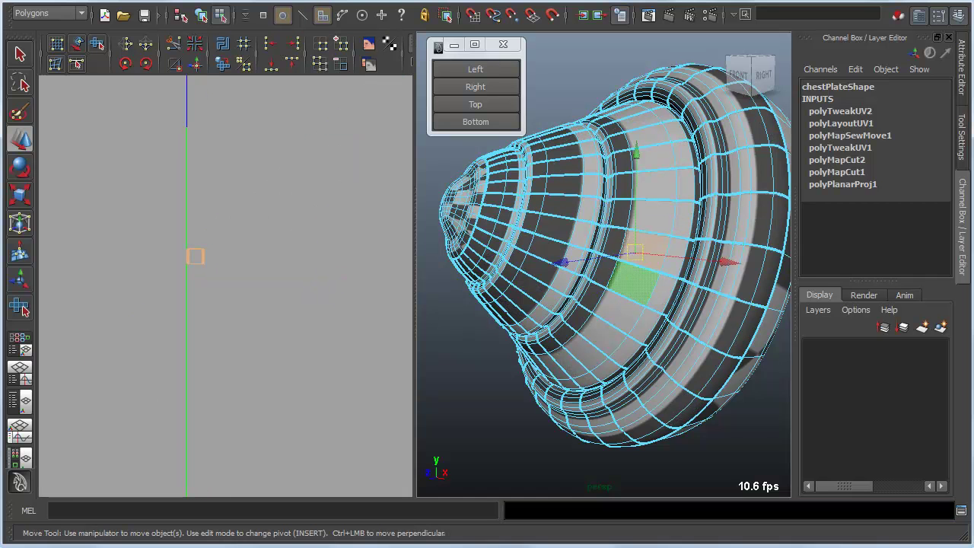
scroll(226, 287, down, 5)
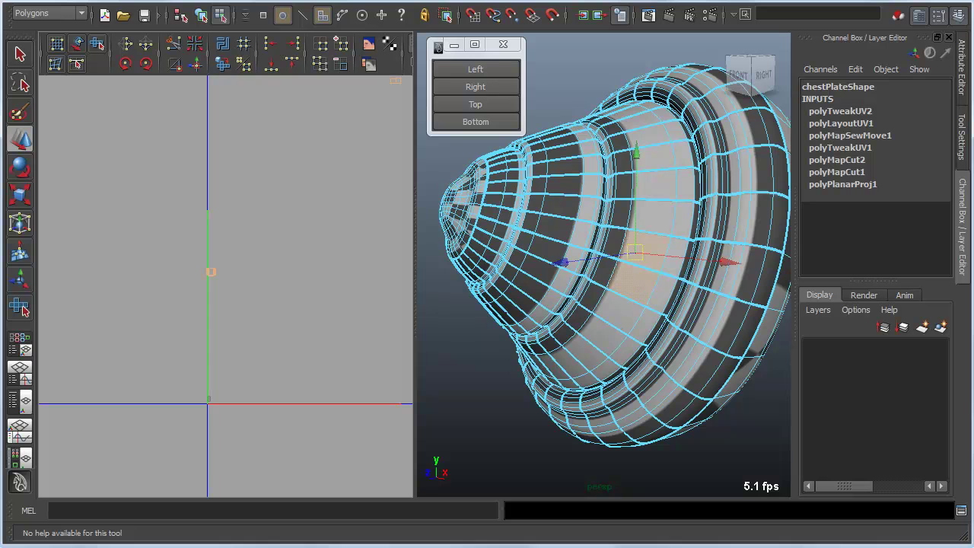
click(556, 229)
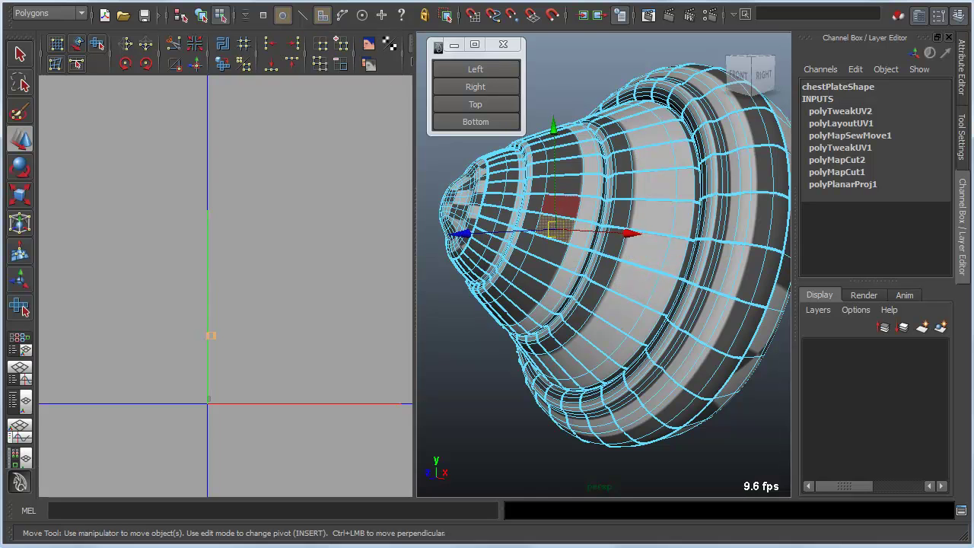
click(561, 207)
shift+double_click(556, 228)
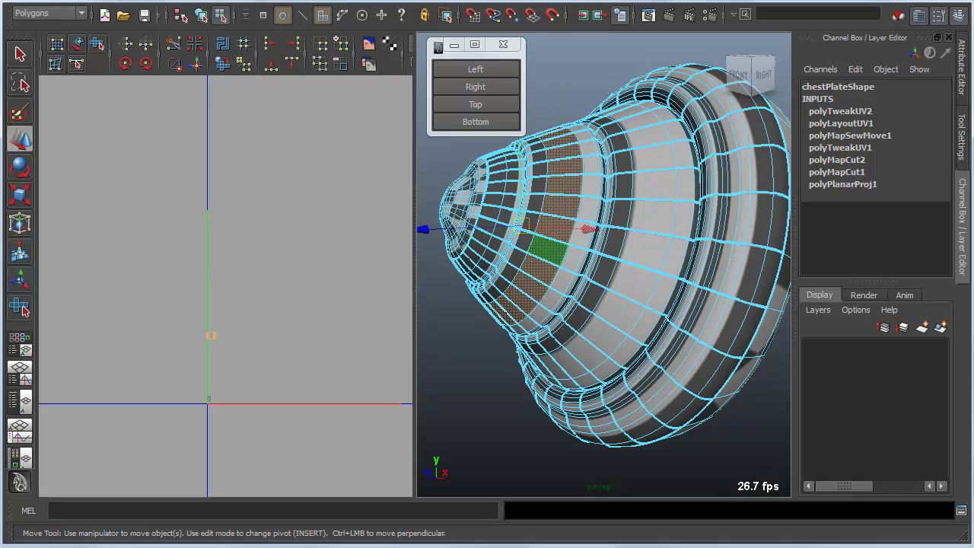
- Select the complete stacked strip shells and move them slightly right and up, clear of the UV axes
key(F8)
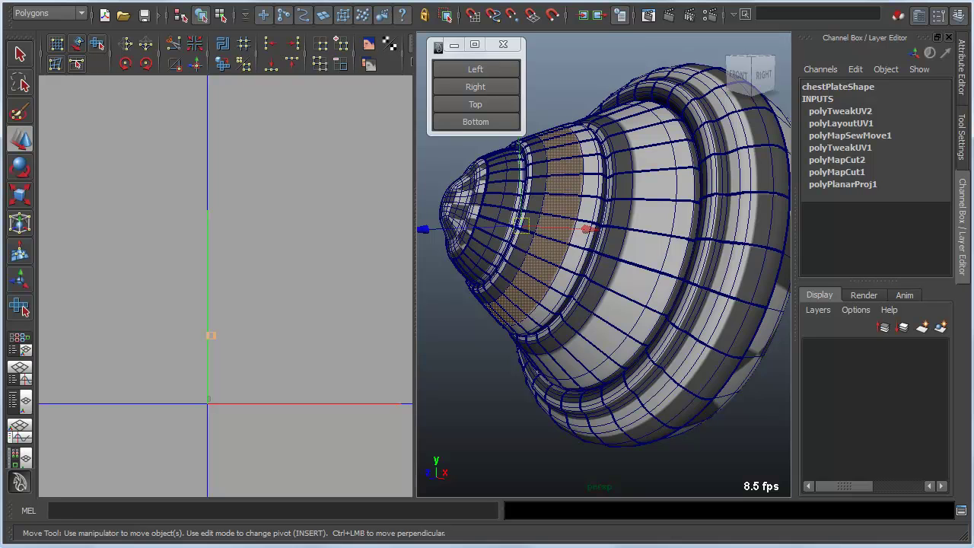
key(ctrl+F12)
drag(173, 150, 238, 377)
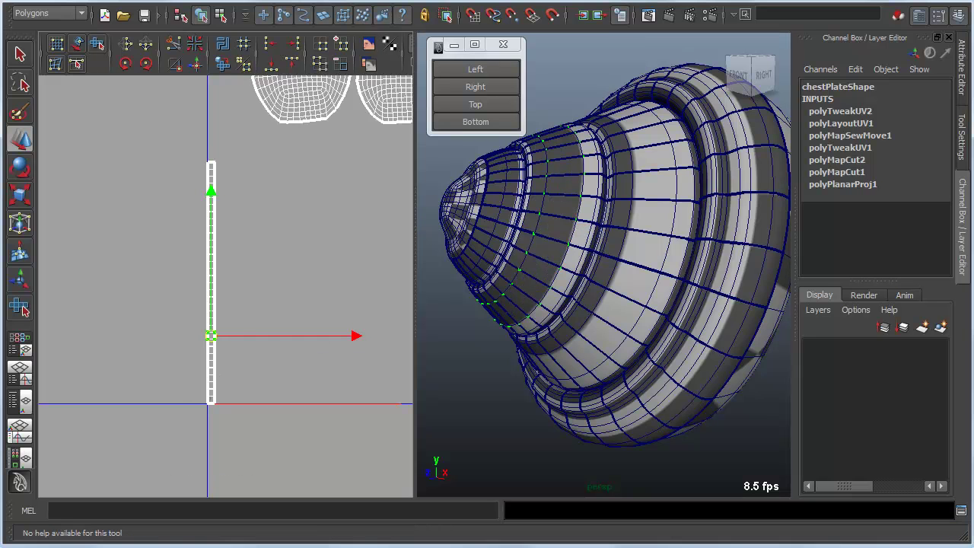
drag(244, 335, 251, 336)
key(ctrl+z)
ctrl+right_drag(251, 336, 288, 381)
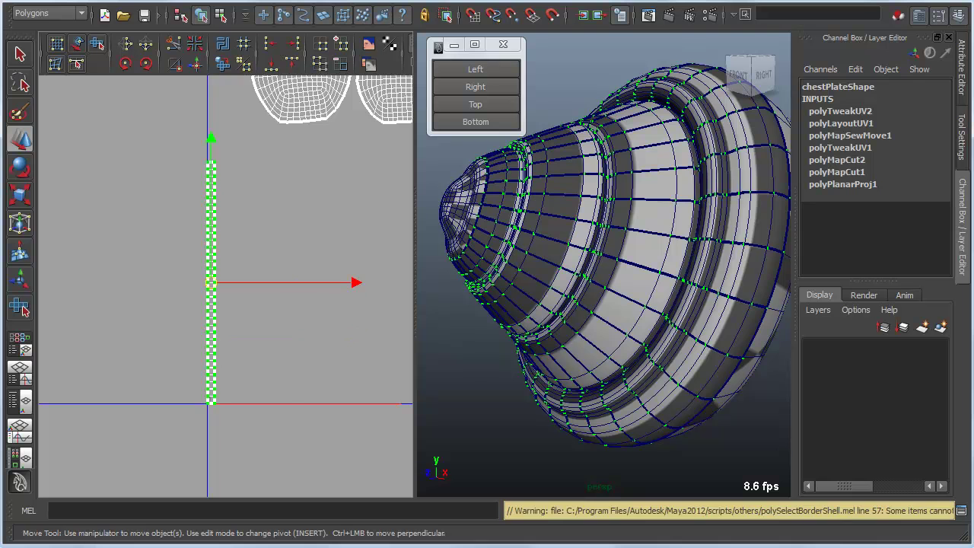
drag(356, 283, 364, 282)
drag(219, 138, 219, 133)
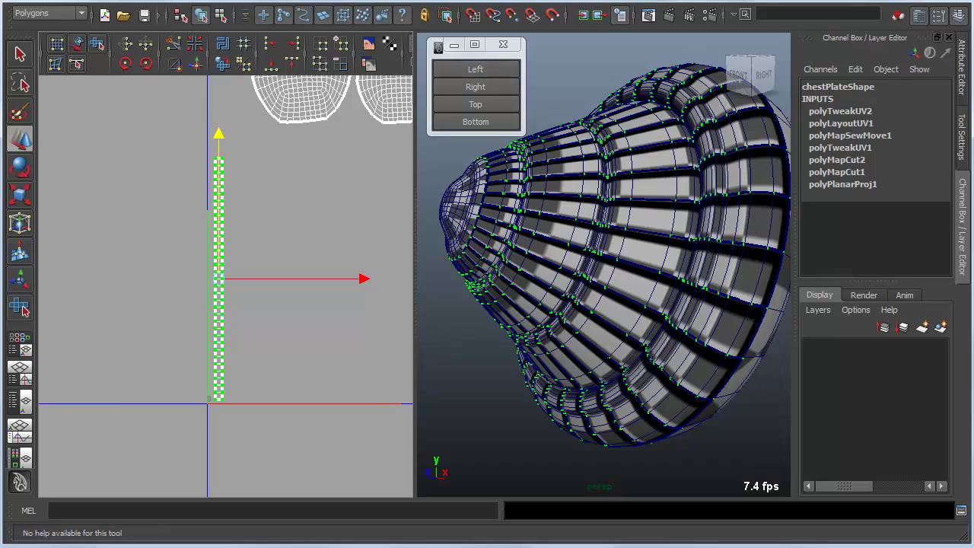
- Close the Align UV Shells window, return to object selection, and show the whole chest plate in a maximized perspective view
click(503, 44)
key(F8)
key(space)
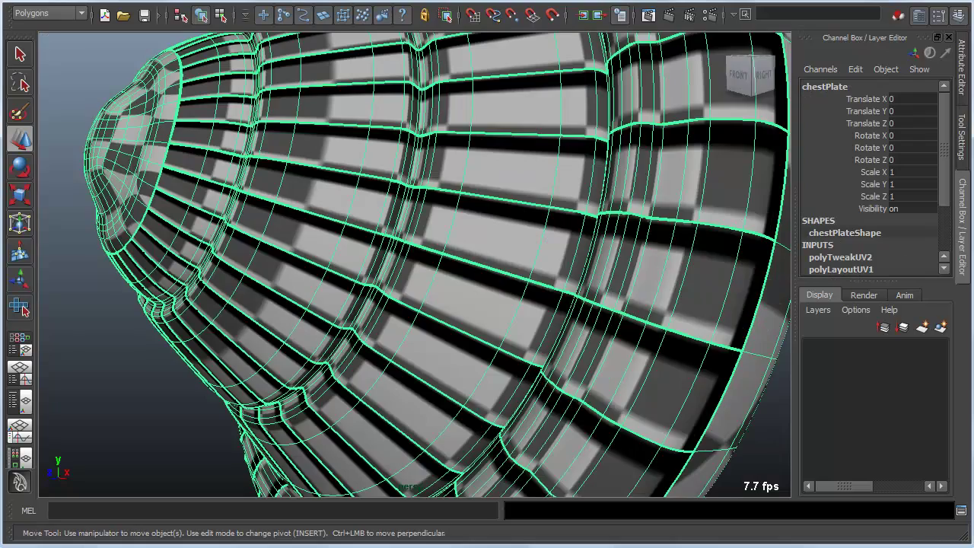
alt+right_drag(488, 259, 381, 258)
alt+drag(381, 259, 430, 262)
- Send the chest plate to Mudbox
key(space)
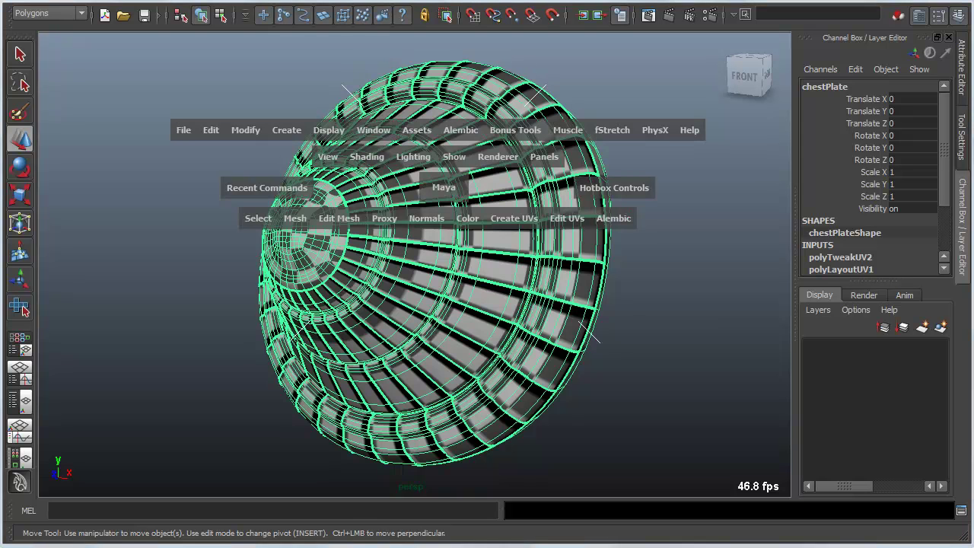
click(211, 131)
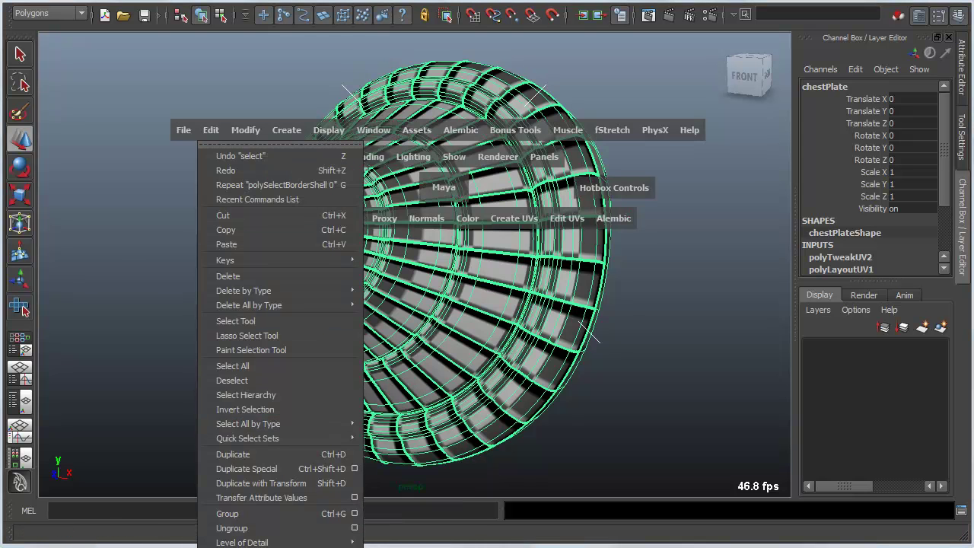
click(183, 130)
mouse_move(220, 320)
drag(228, 320, 364, 320)
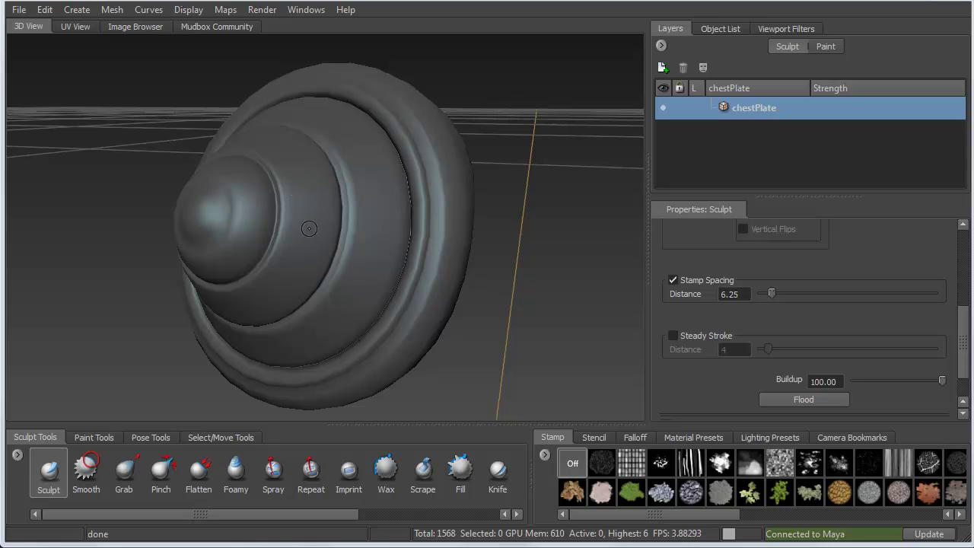
- Turn on the wireframe display for the chest plate and frame it more closely
mouse_move(283, 229)
alt+mouse_down()
mouse_move(259, 224)
mouse_move(278, 225)
alt+mouse_up()
key(w)
alt+right_drag(277, 225, 330, 232)
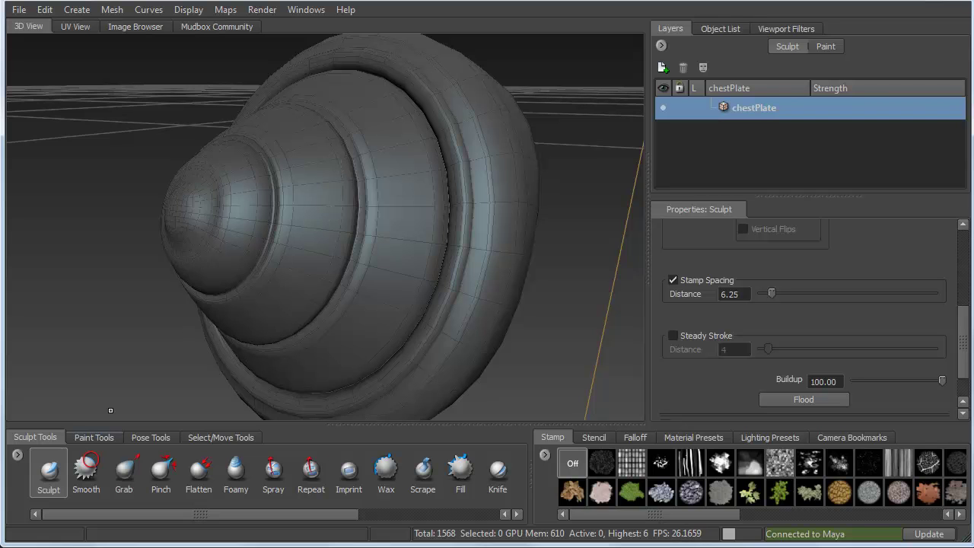
- Paint a white dot on the middle band of the chest plate with the Paint Brush, on a new diffuse paint layer
click(94, 437)
click(55, 472)
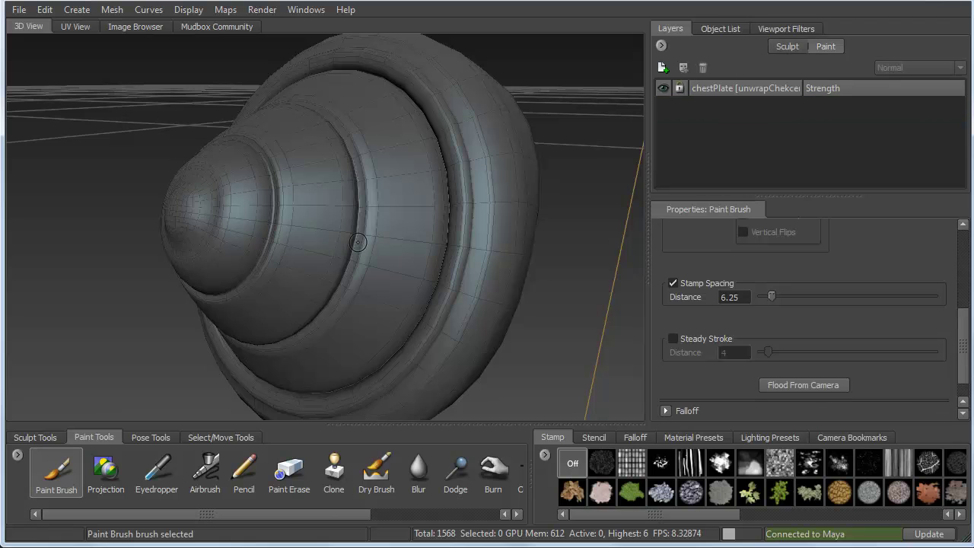
click(316, 215)
key(Escape)
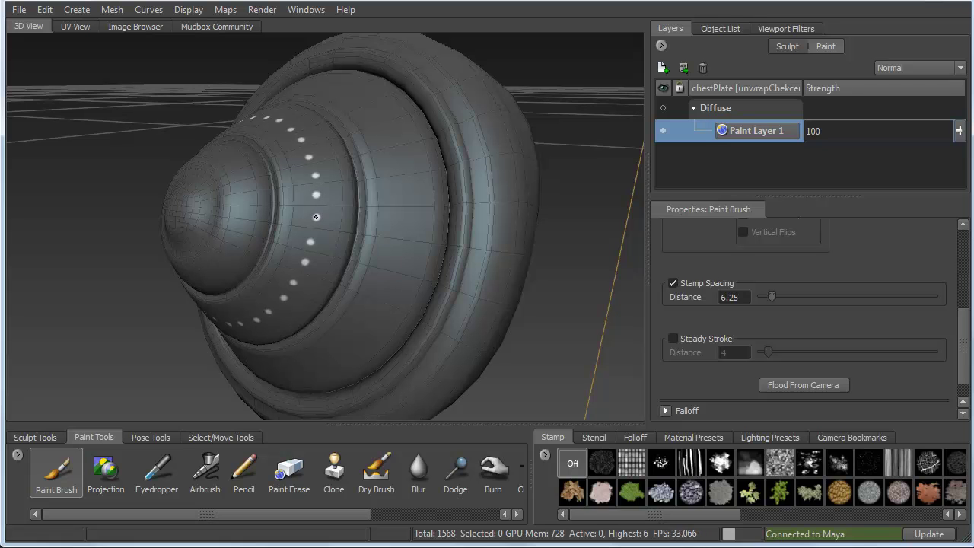
- Try a zigzag stroke with the Paint Brush on the wide outer band, and undo it
click(291, 129)
mouse_move(382, 259)
mouse_down()
mouse_move(404, 263)
mouse_move(419, 219)
mouse_move(415, 284)
mouse_move(296, 369)
mouse_up()
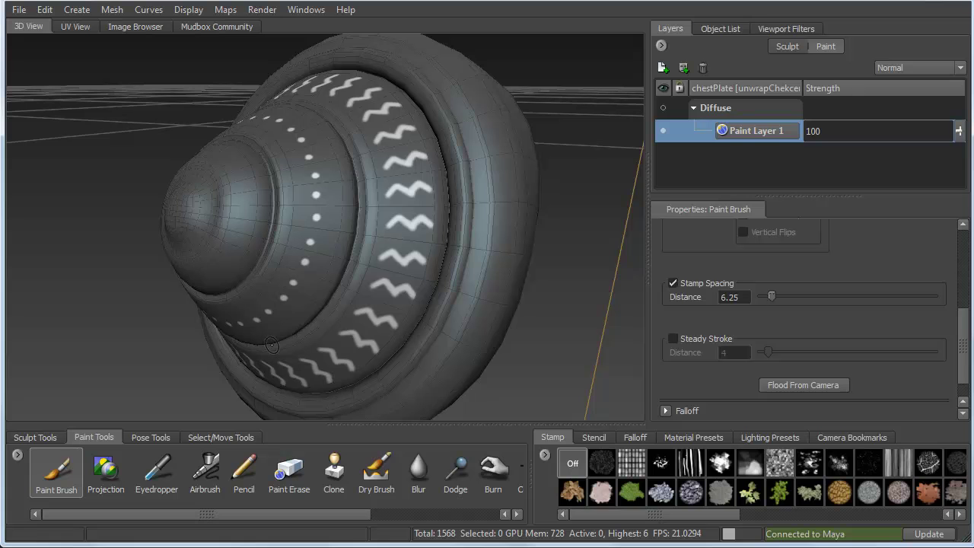
key(ctrl+z)
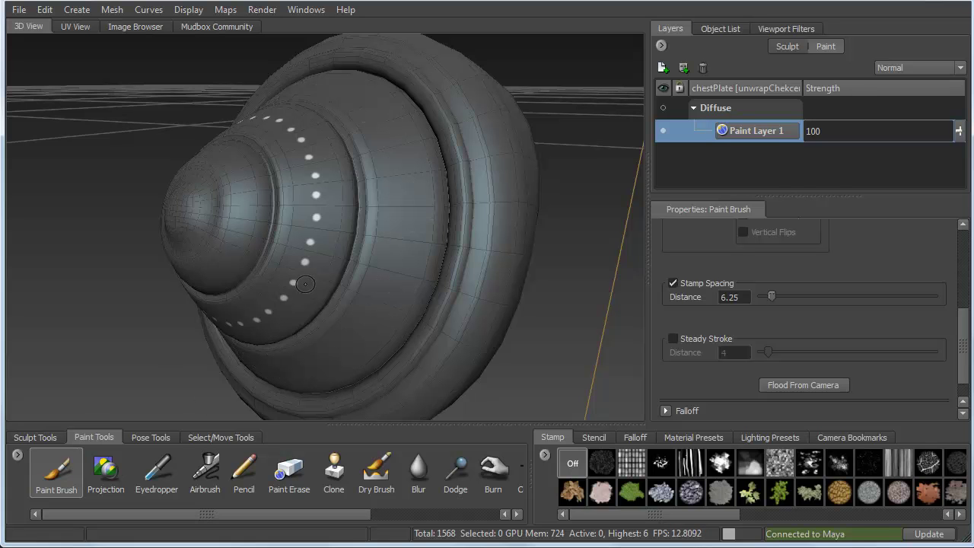
- Show the stencil, place its ornament over the wide outer band, paint through it, and hide the stencil
key(q)
middle_drag(305, 212, 401, 215)
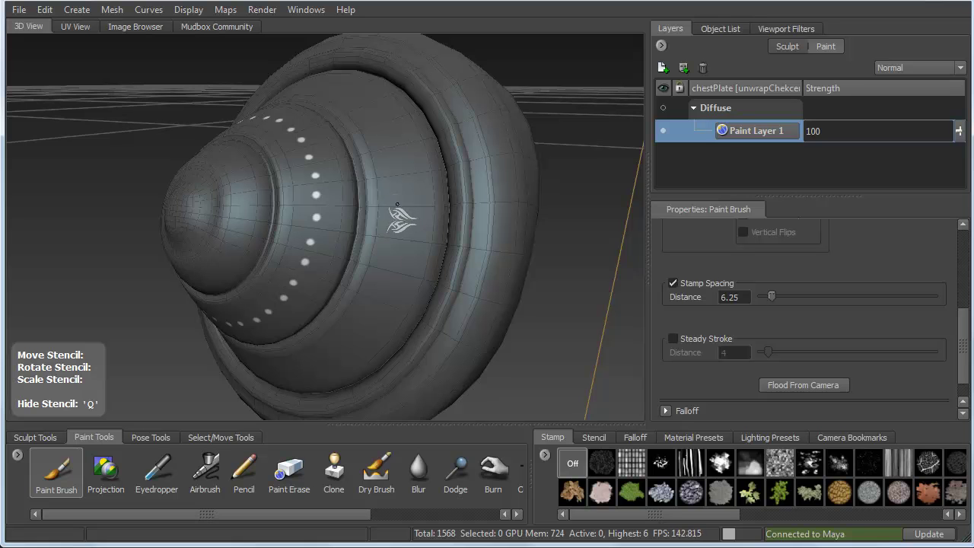
mouse_move(397, 204)
mouse_down()
mouse_move(401, 223)
mouse_move(424, 226)
mouse_up()
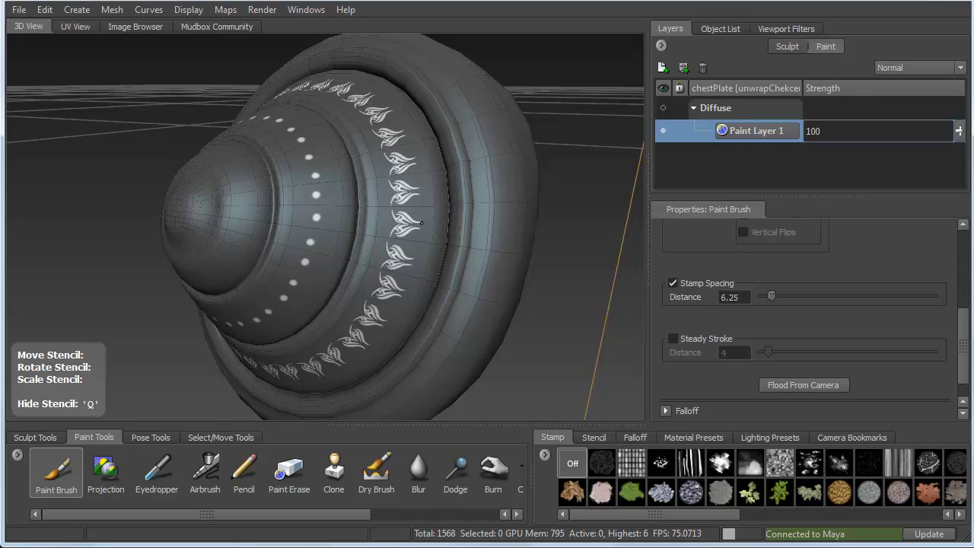
key(q)
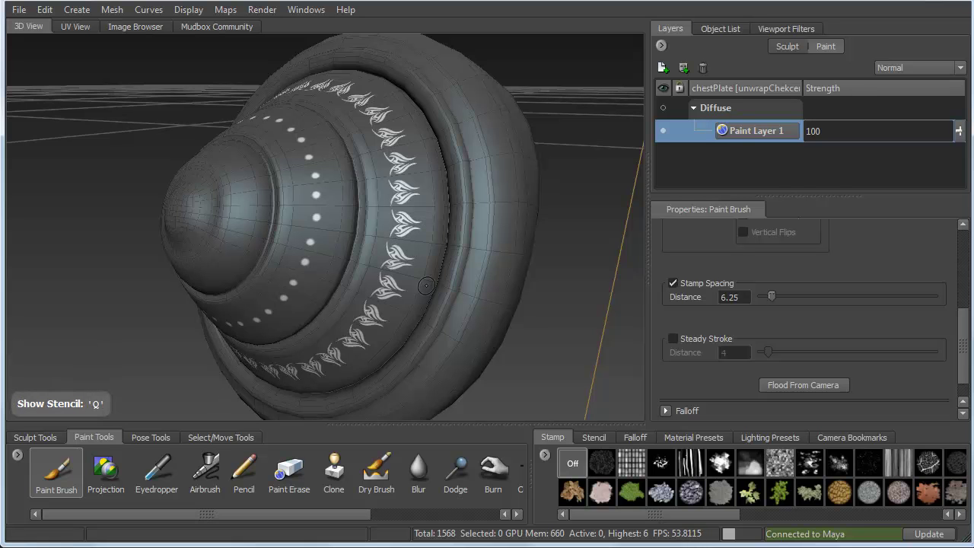
- Raise the chest plate's subdivision to level 6, the highest
key(Page_Up)
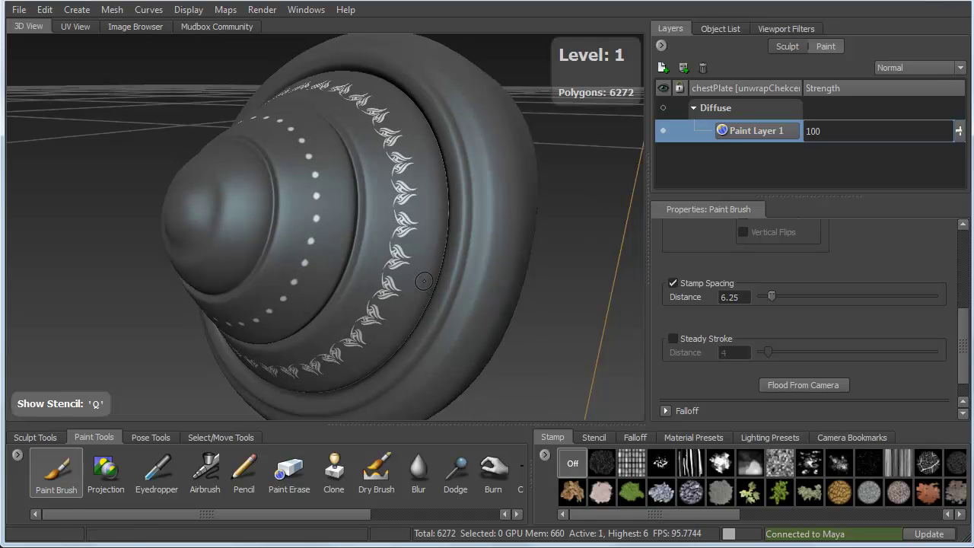
key(Page_Up)
key(Page_Up)
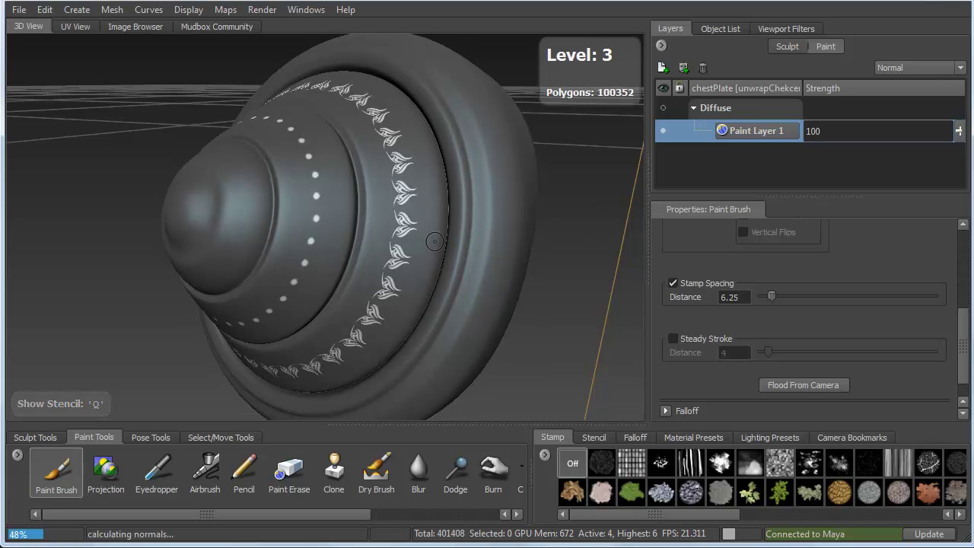
key(Page_Up)
key(Page_Up)
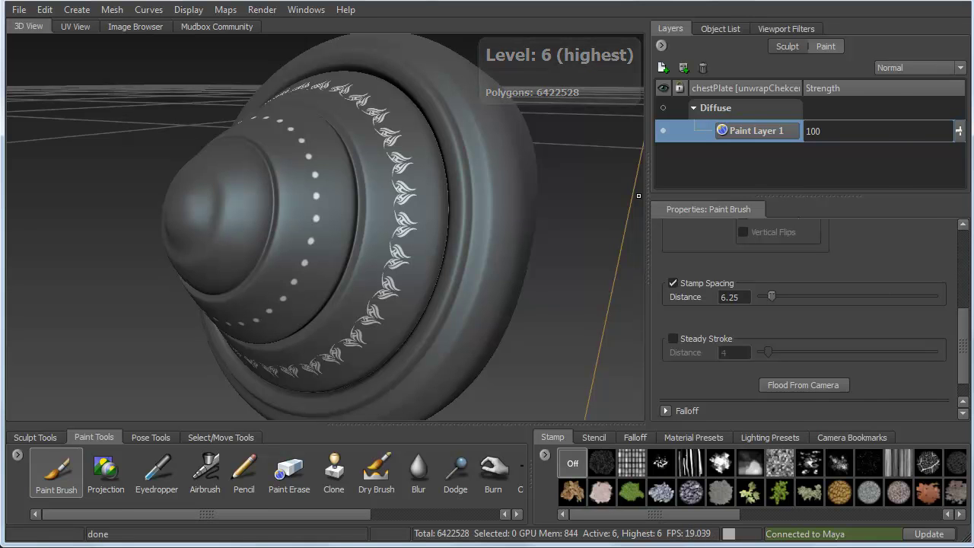
- Use Paint Layer 1 as a mask to freeze the chest plate everywhere outside the painted dots and ornaments
right_click(758, 133)
click(814, 213)
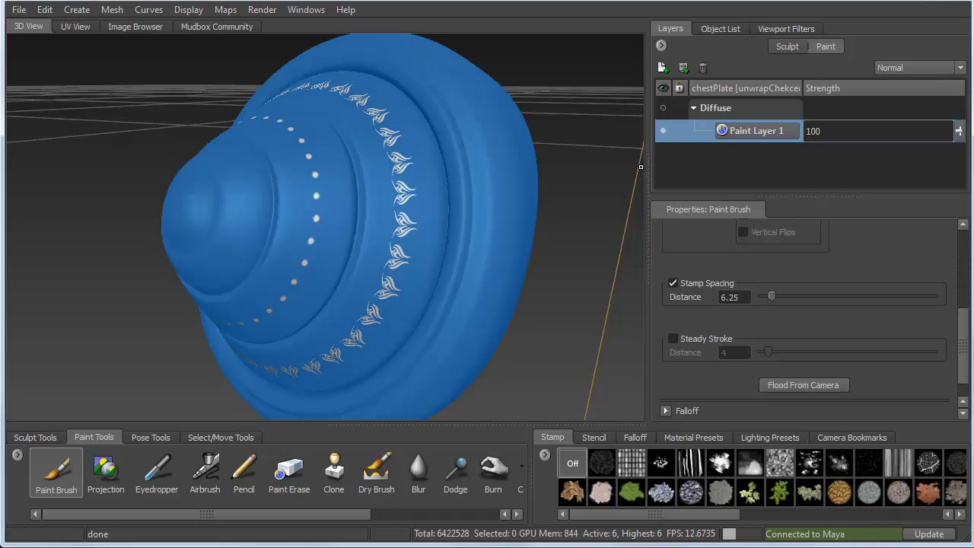
- Add a new sculpt layer to the chest plate and activate the Sculpt tool
click(787, 46)
click(663, 68)
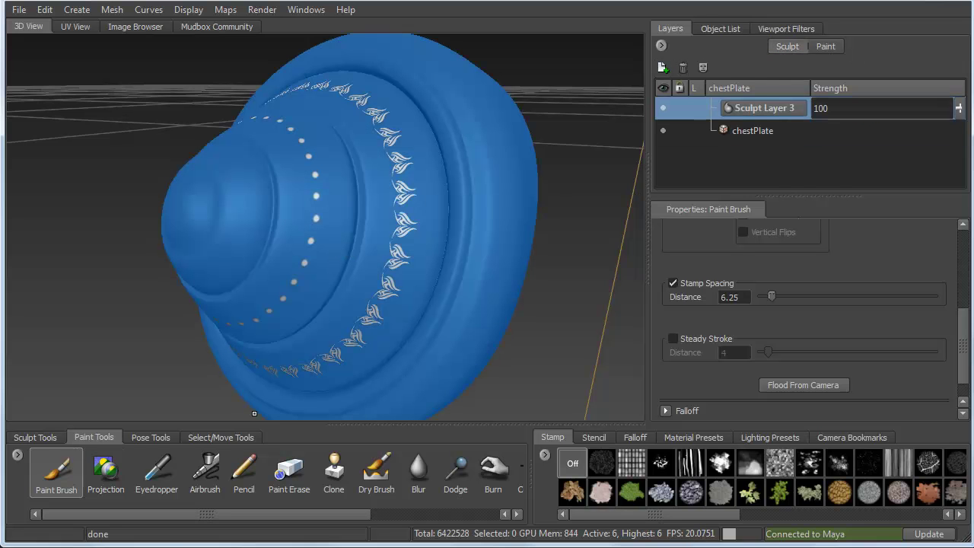
click(35, 437)
click(49, 472)
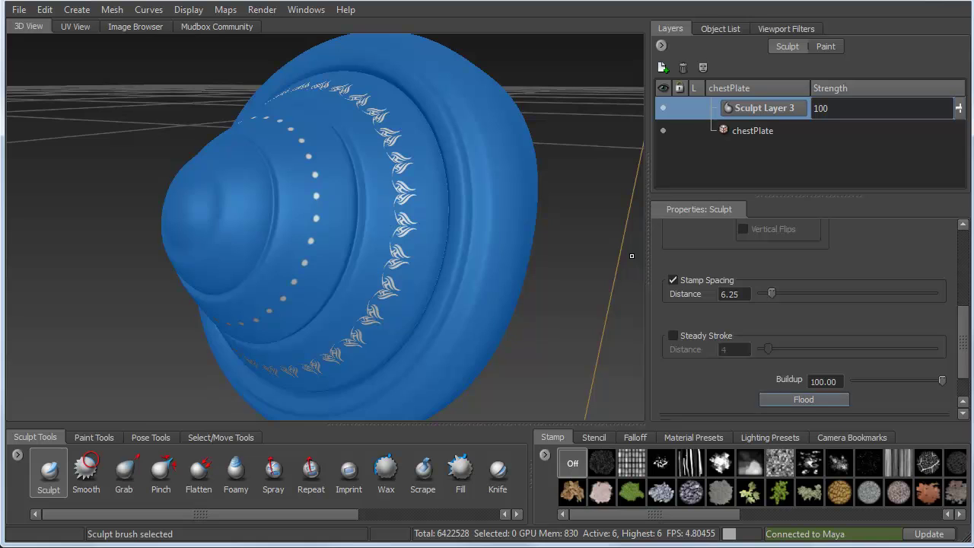
- Flood the unfrozen dots and ornaments with the Sculpt tool at the current settings to raise them on the new sculpt layer
alt+drag(433, 264, 409, 268)
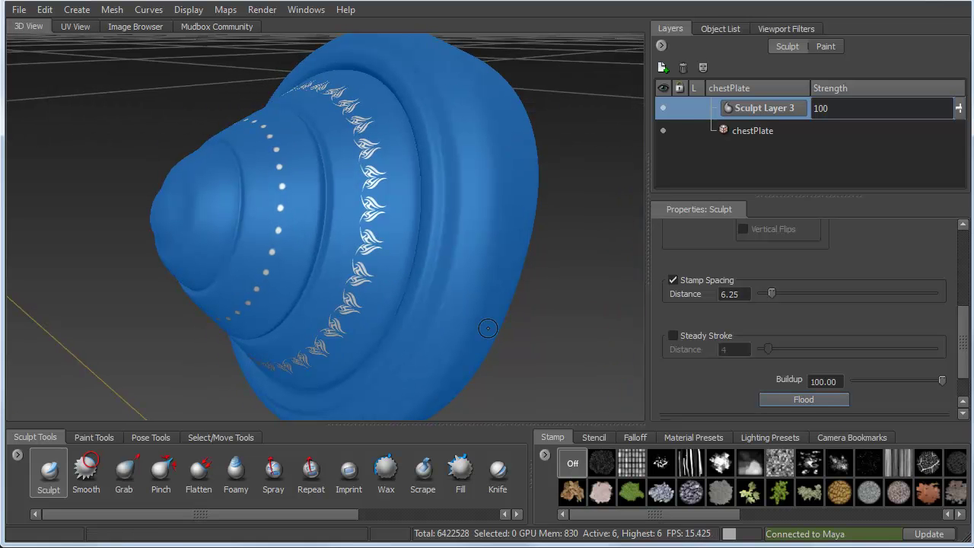
click(804, 399)
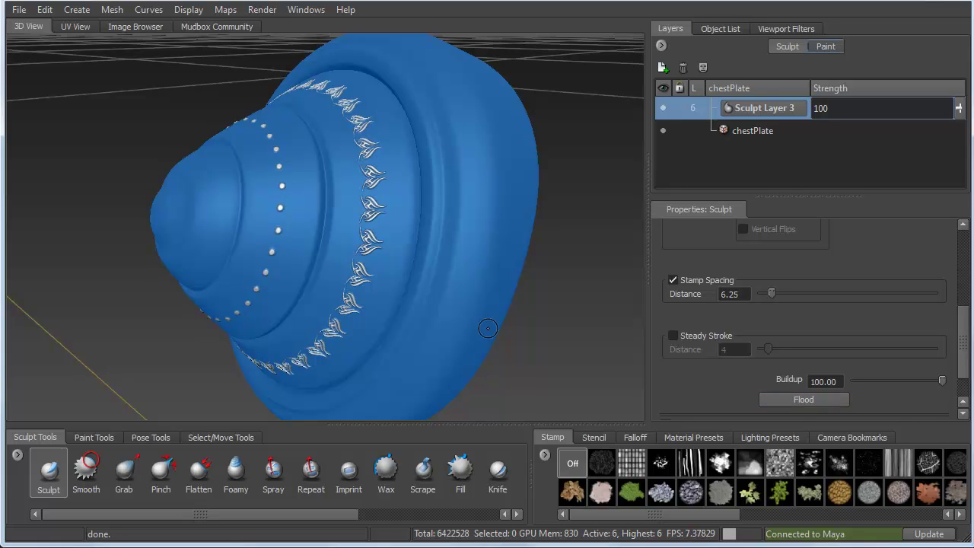
- Hide Paint Layer 1, clear the chest plate's freeze mask, and return to the sculpt layers
click(826, 46)
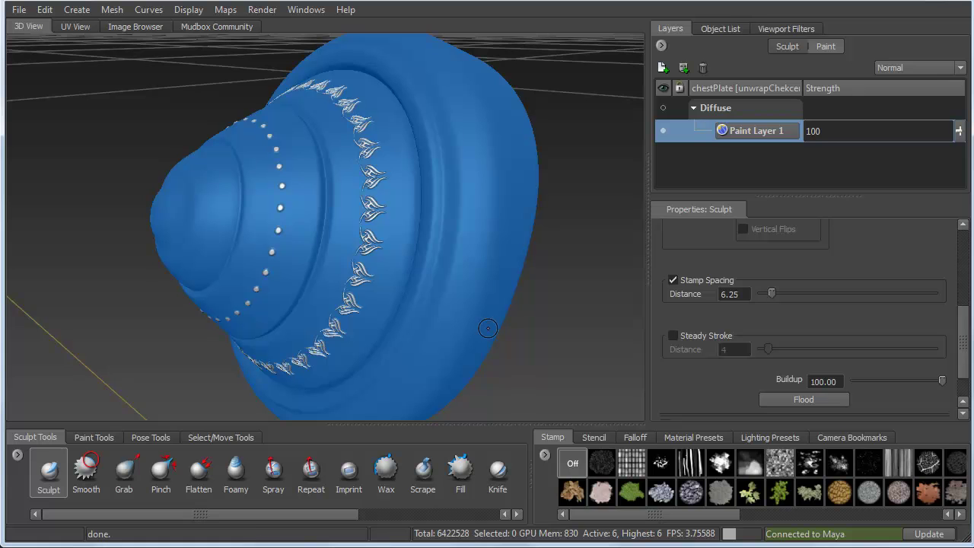
click(663, 131)
click(788, 47)
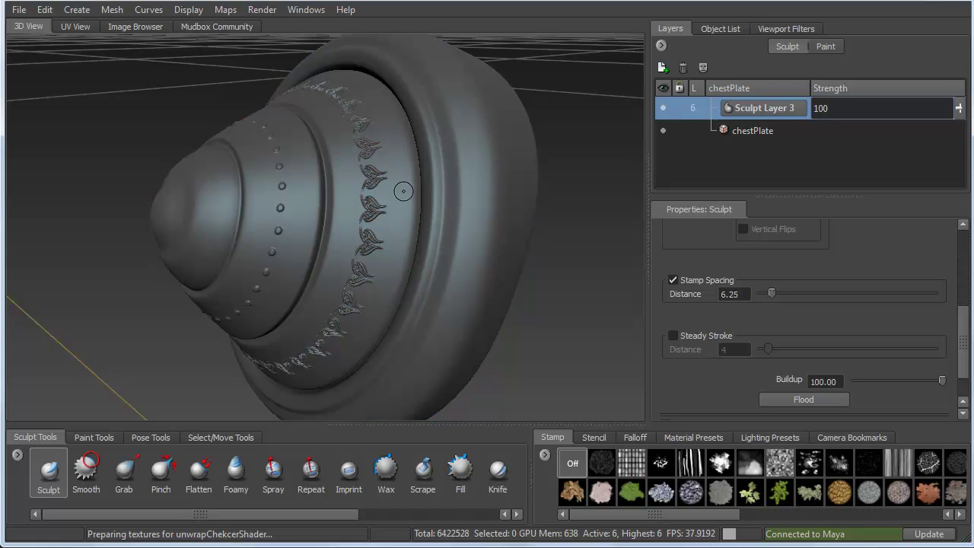
- Set Sculpt Layer 3's strength to 25 to soften the relief of the dots and ornaments
double_click(822, 108)
key(Return)
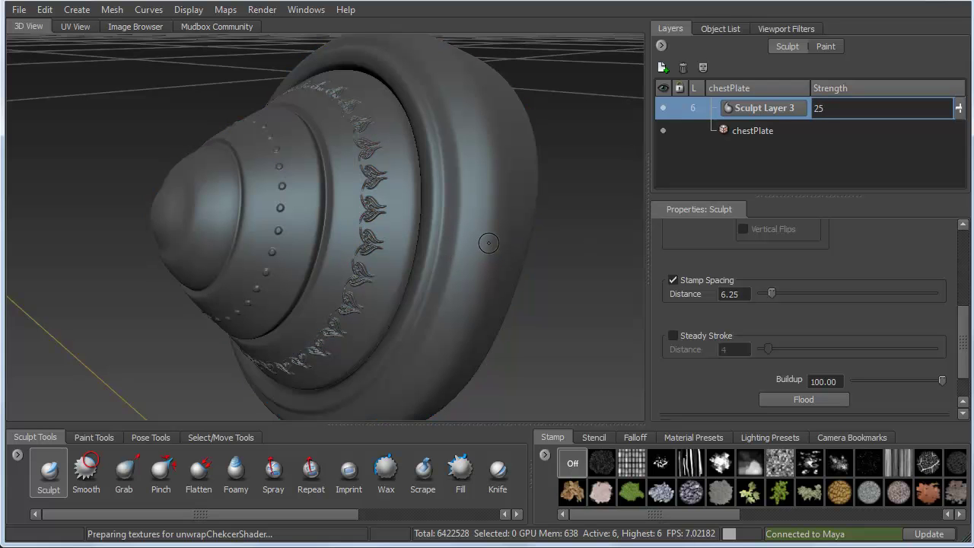
key(Return)
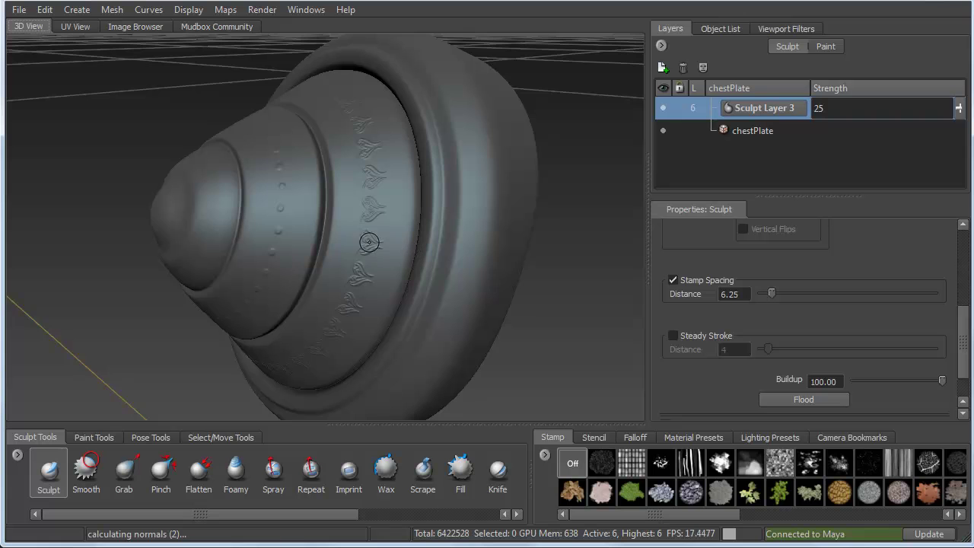
alt+right_drag(371, 241, 467, 228)
alt+drag(468, 228, 532, 312)
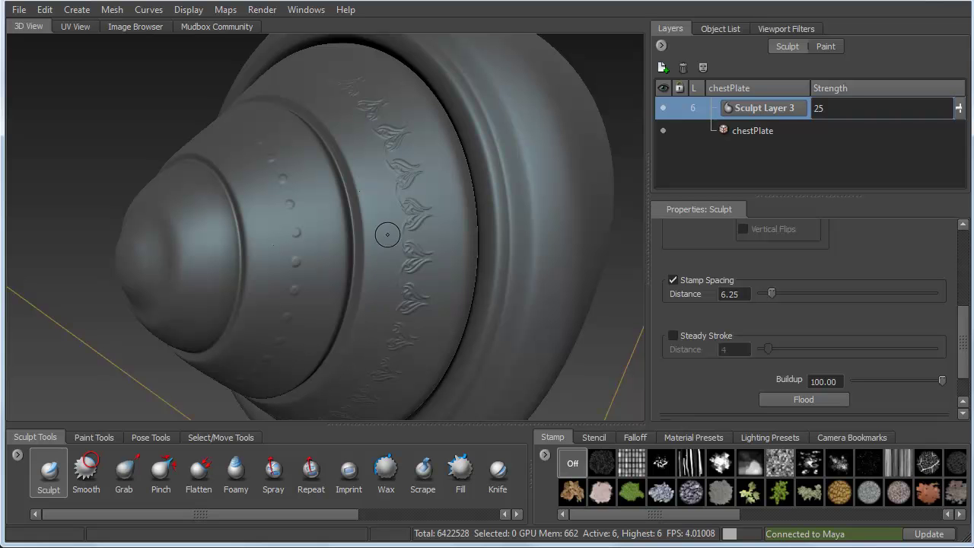
mouse_move(388, 234)
alt+mouse_down()
mouse_move(370, 237)
mouse_move(411, 256)
mouse_move(373, 270)
alt+mouse_up()
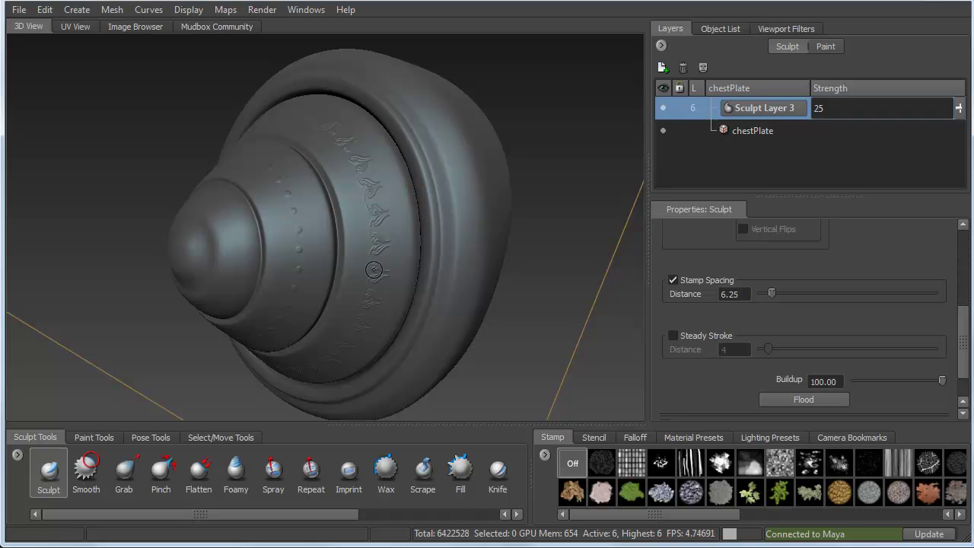
alt+drag(438, 198, 444, 180)
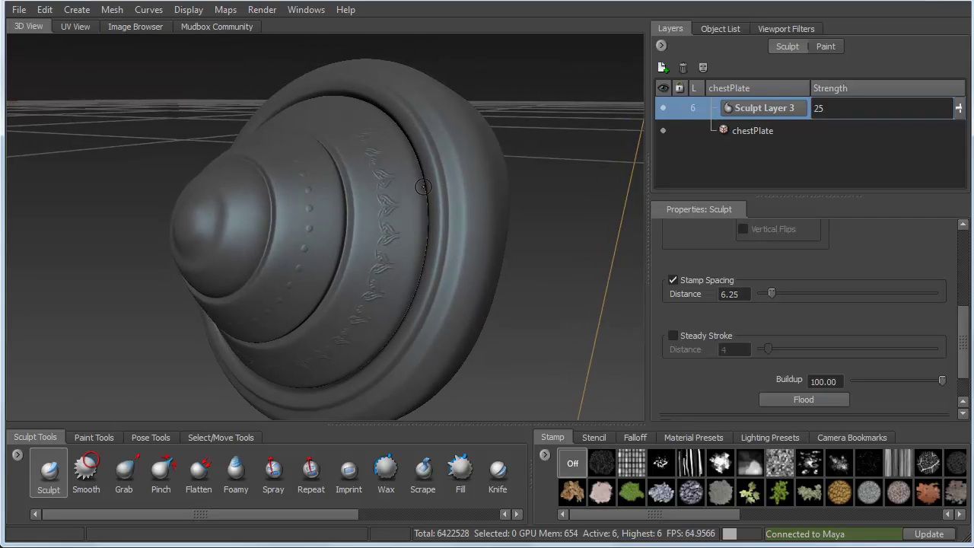